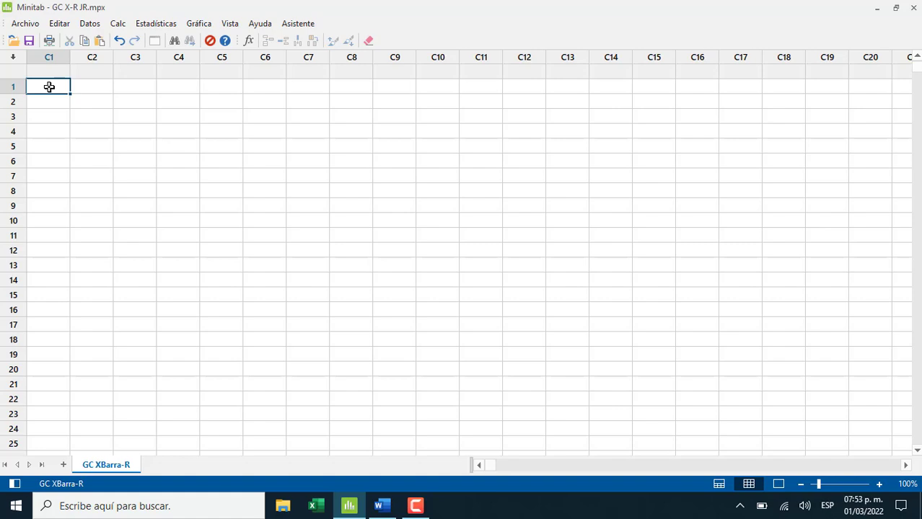
Switch to the Word document and review Problem 1's statement, the Grupo column and the Lecturas en Kg/Costal readings
{"action": "left_click", "coordinate": [382, 505]}
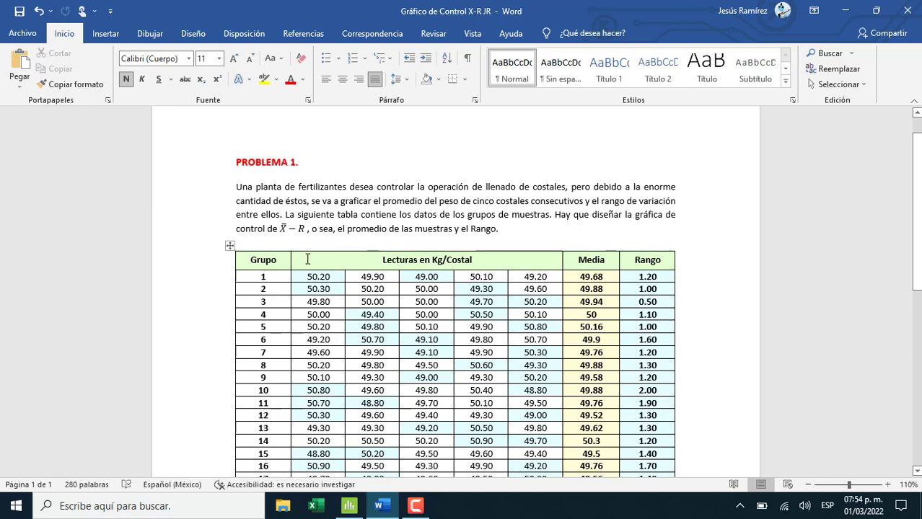
{"action": "scroll", "coordinate": [307, 259], "scroll_direction": "down", "scroll_amount": 2}
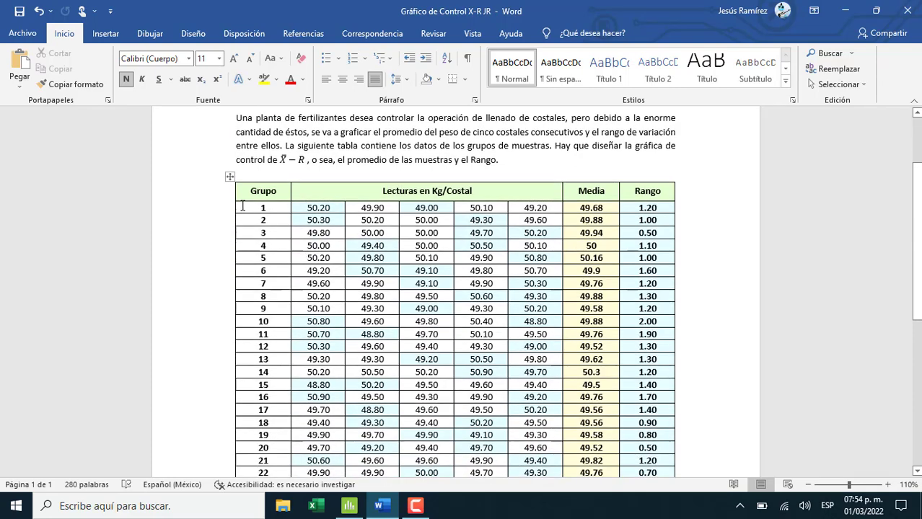
{"action": "left_click_drag", "start_coordinate": [250, 191], "coordinate": [274, 390]}
{"action": "scroll", "coordinate": [270, 301], "scroll_direction": "down", "scroll_amount": 2}
{"action": "scroll", "coordinate": [281, 252], "scroll_direction": "up", "scroll_amount": 1}
{"action": "scroll", "coordinate": [281, 252], "scroll_direction": "up", "scroll_amount": 2}
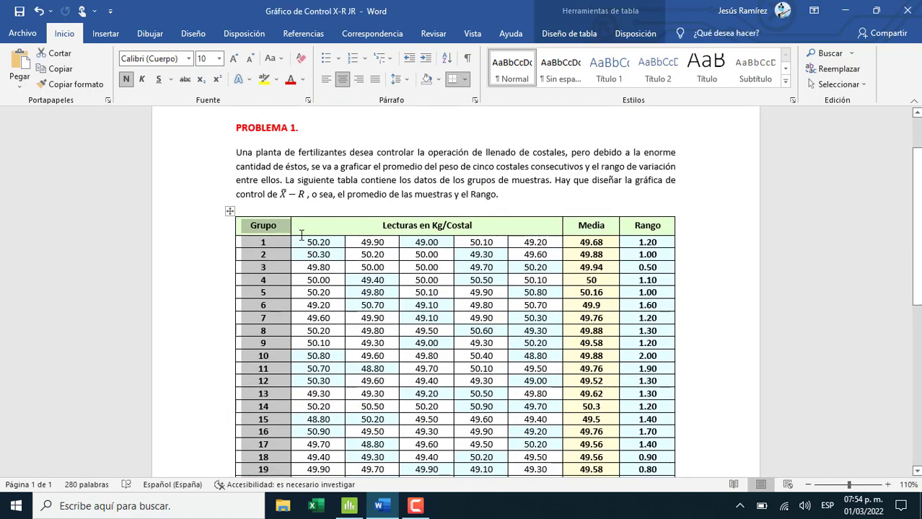
{"action": "left_click_drag", "start_coordinate": [303, 245], "coordinate": [546, 242]}
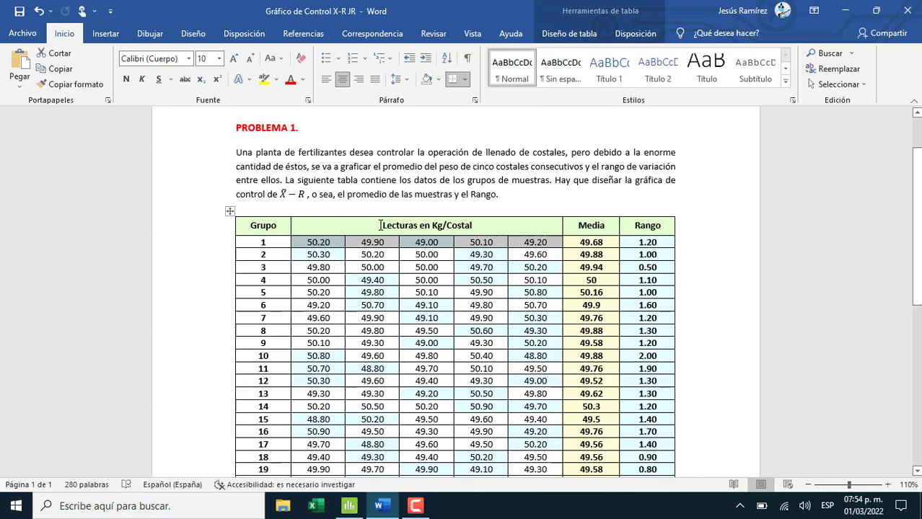
{"action": "left_click_drag", "start_coordinate": [383, 226], "coordinate": [482, 226]}
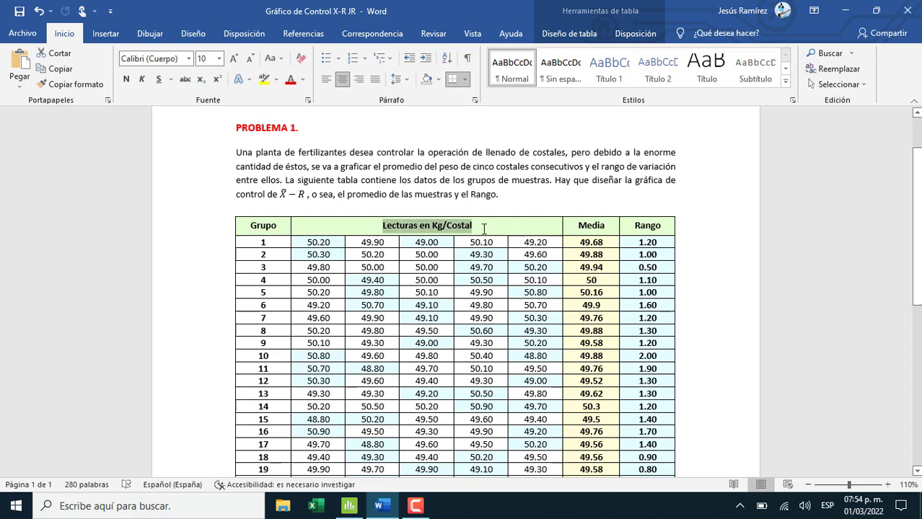
{"action": "left_click", "coordinate": [329, 243]}
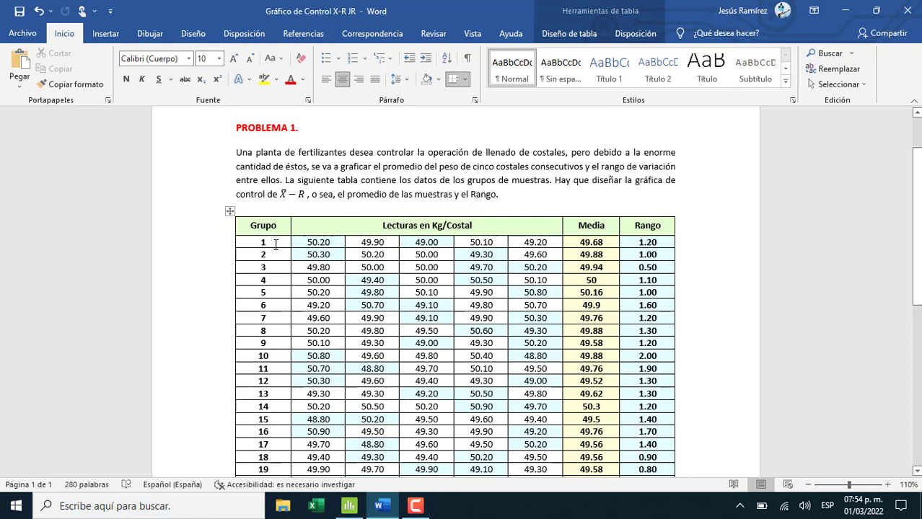
{"action": "scroll", "coordinate": [274, 243], "scroll_direction": "down", "scroll_amount": 3}
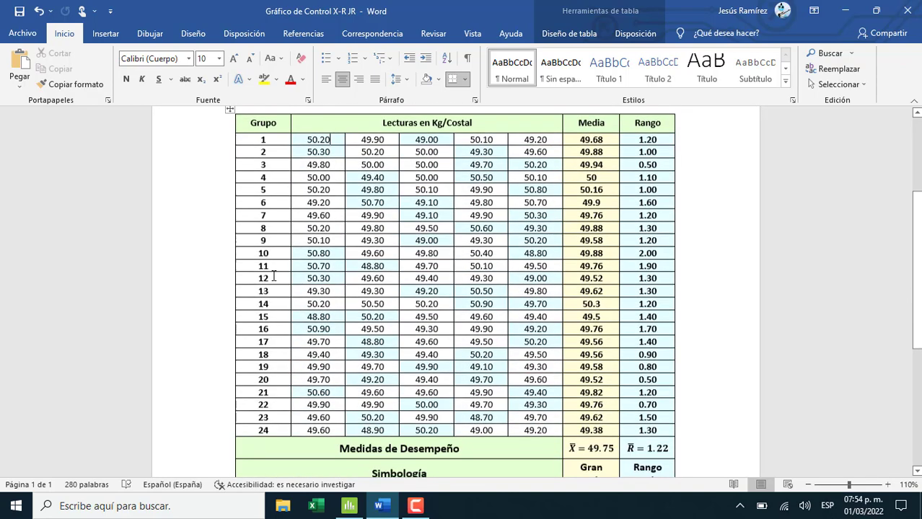
{"action": "scroll", "coordinate": [306, 209], "scroll_direction": "up", "scroll_amount": 2}
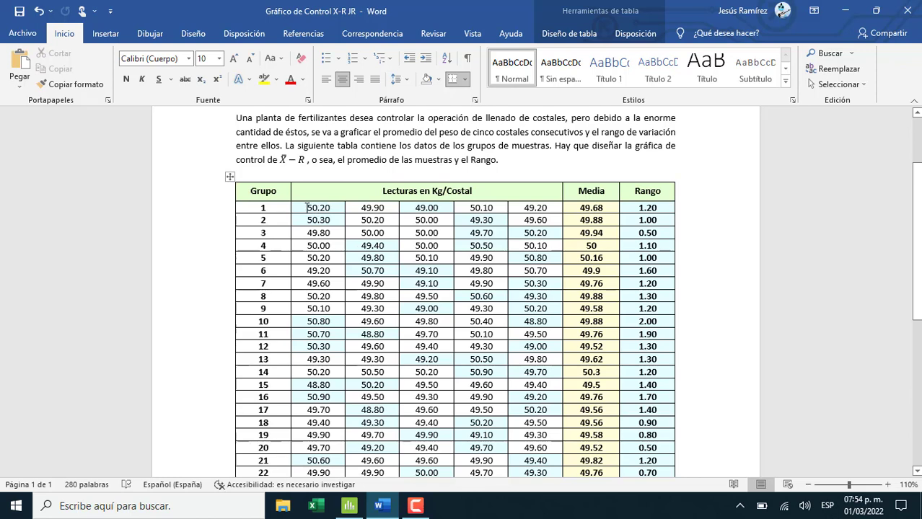
Examine how group 1's five readings lead to its Media and Rango values
{"action": "left_click_drag", "start_coordinate": [307, 208], "coordinate": [558, 206]}
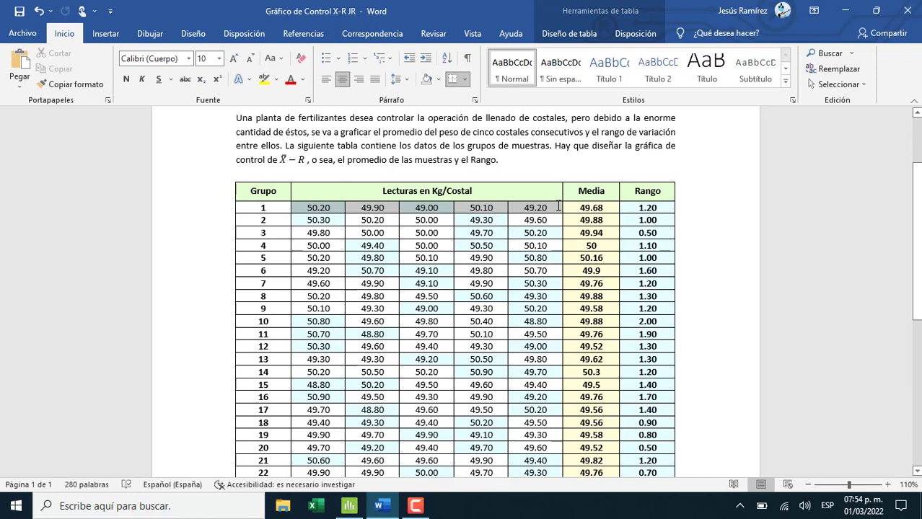
{"action": "left_click_drag", "start_coordinate": [558, 206], "coordinate": [620, 212]}
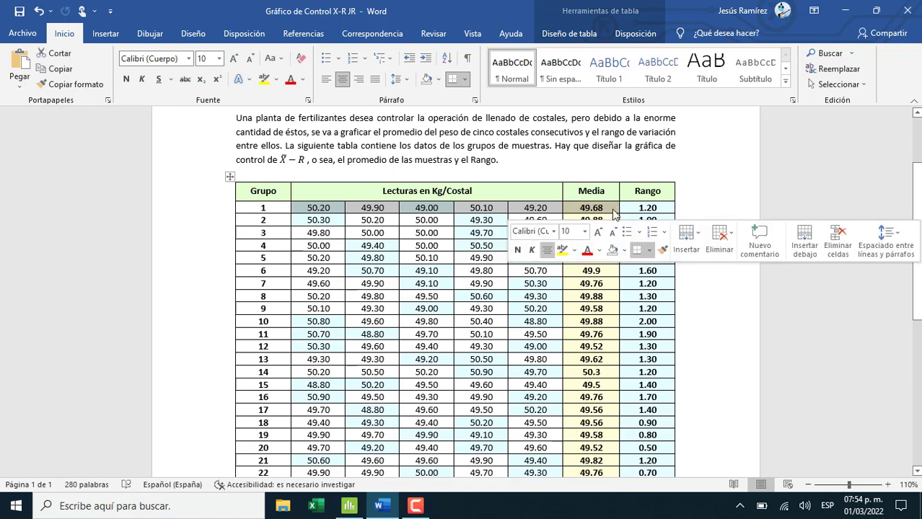
{"action": "left_click", "coordinate": [633, 211]}
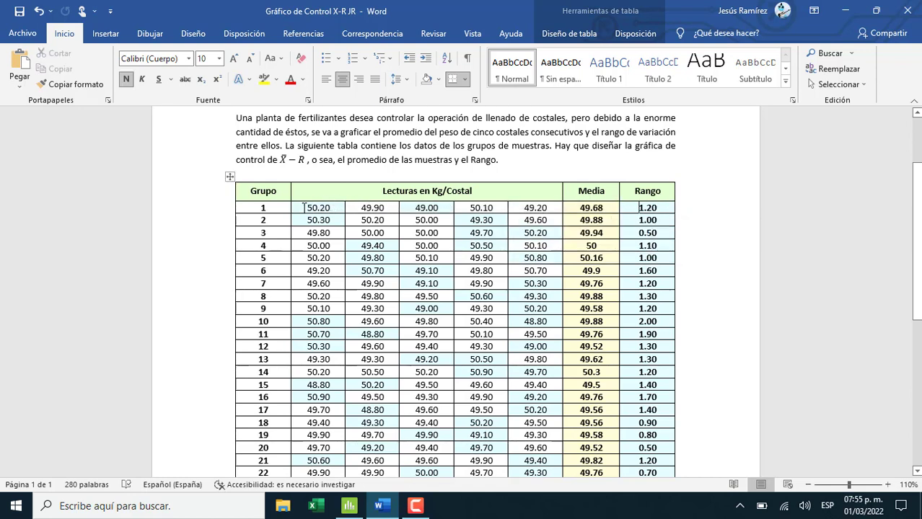
{"action": "left_click_drag", "start_coordinate": [315, 208], "coordinate": [330, 209]}
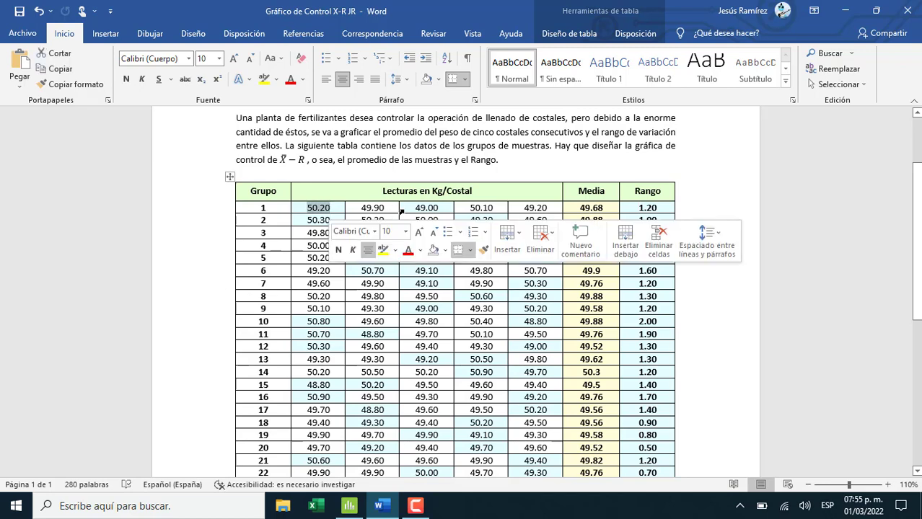
{"action": "left_click_drag", "start_coordinate": [415, 208], "coordinate": [435, 209]}
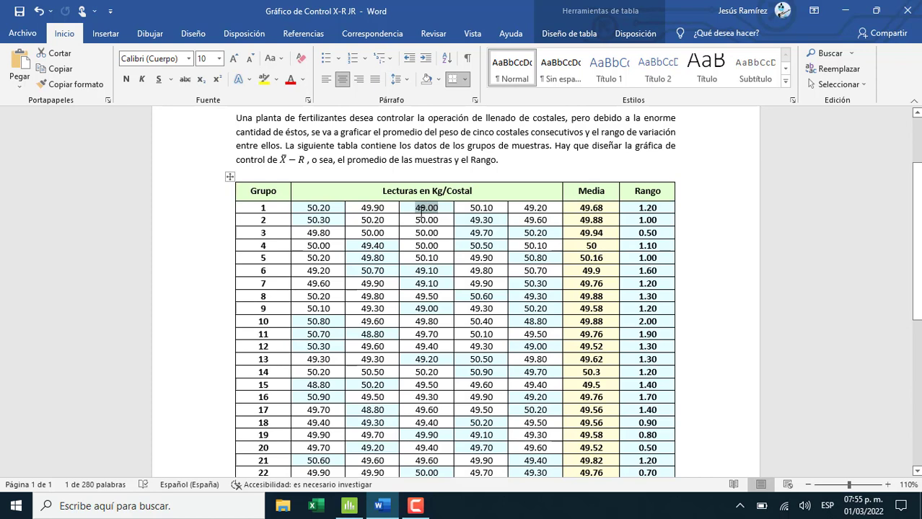
{"action": "left_click", "coordinate": [307, 207]}
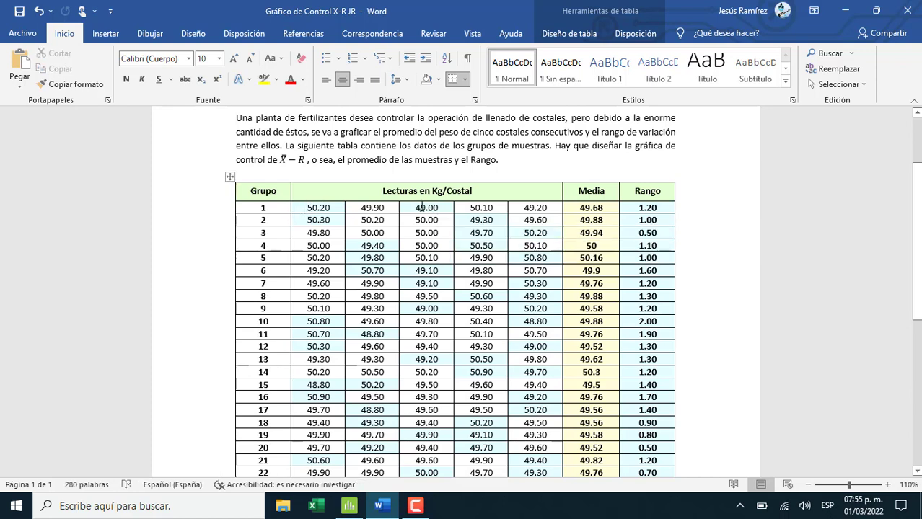
{"action": "double_click", "coordinate": [435, 207]}
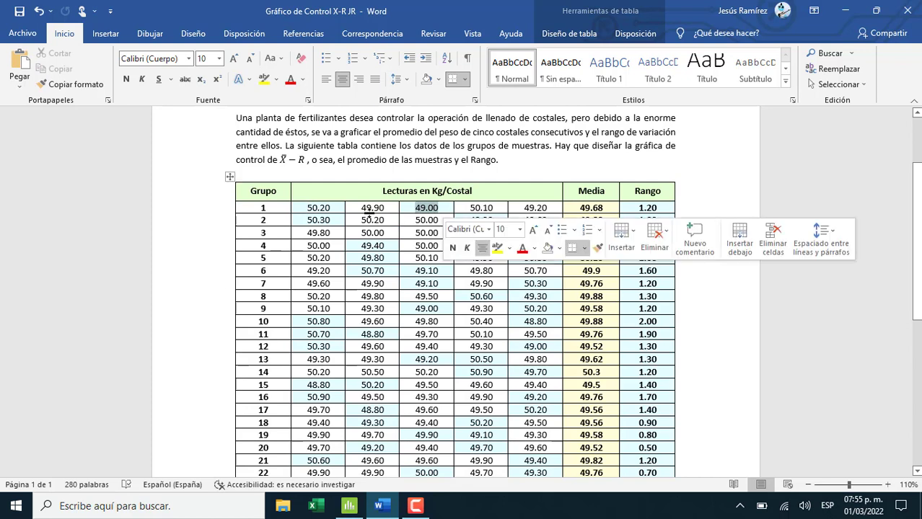
{"action": "left_click", "coordinate": [328, 208]}
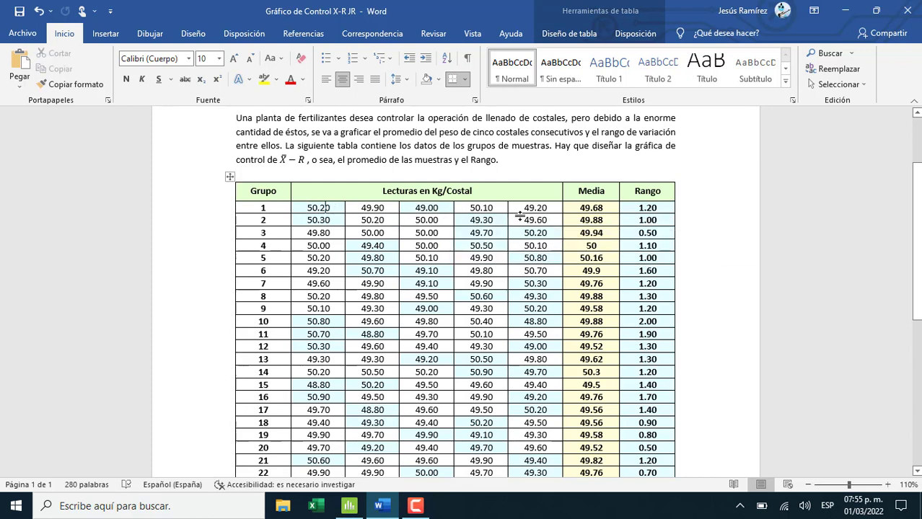
{"action": "left_click_drag", "start_coordinate": [668, 208], "coordinate": [640, 208]}
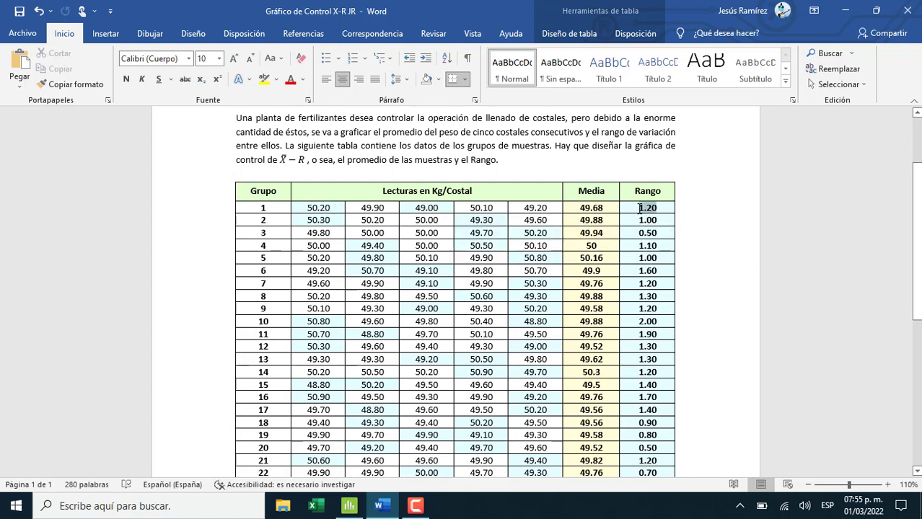
Examine the Media and Rango columns for all groups and their overall averages in the Medidas de Desempeño row
{"action": "left_click", "coordinate": [301, 208]}
{"action": "left_click_drag", "start_coordinate": [302, 208], "coordinate": [668, 428]}
{"action": "scroll", "coordinate": [635, 233], "scroll_direction": "down", "scroll_amount": 1}
{"action": "scroll", "coordinate": [644, 254], "scroll_direction": "down", "scroll_amount": 1}
{"action": "left_click", "coordinate": [659, 409]}
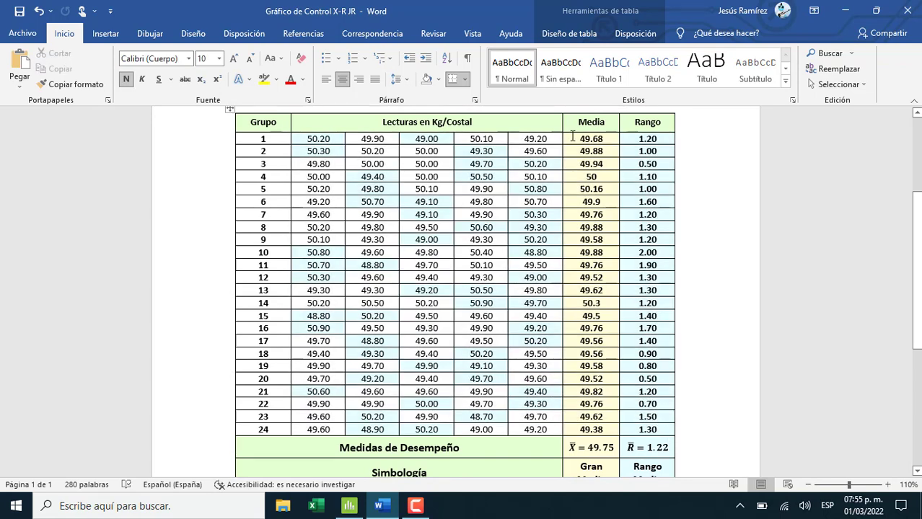
{"action": "left_click_drag", "start_coordinate": [572, 135], "coordinate": [590, 195]}
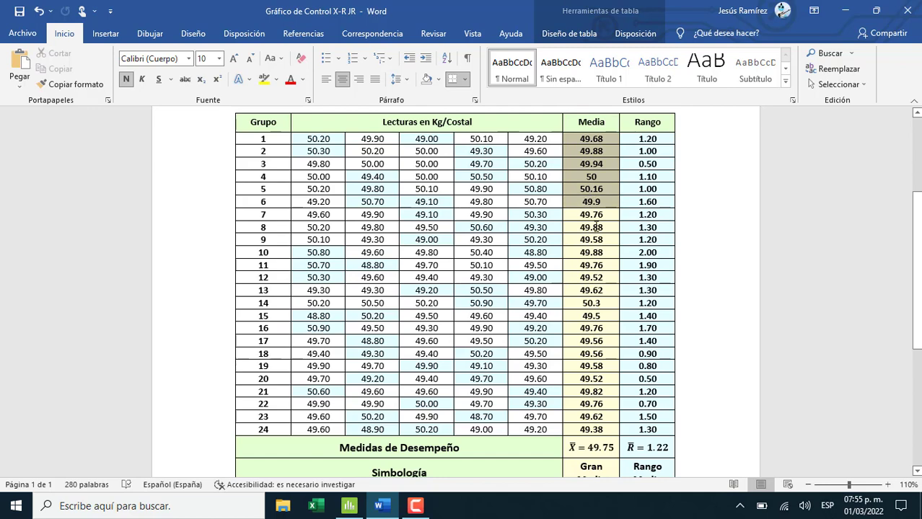
{"action": "left_click_drag", "start_coordinate": [597, 228], "coordinate": [601, 399]}
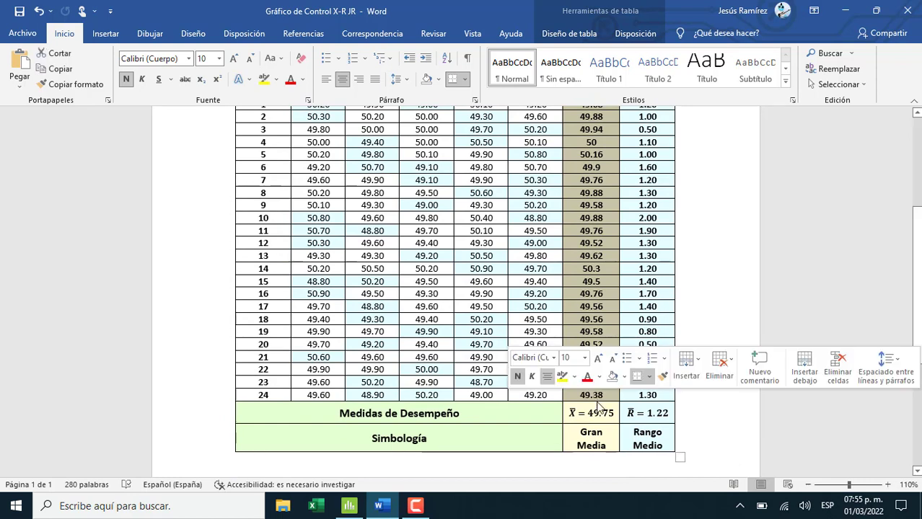
{"action": "left_click", "coordinate": [613, 413]}
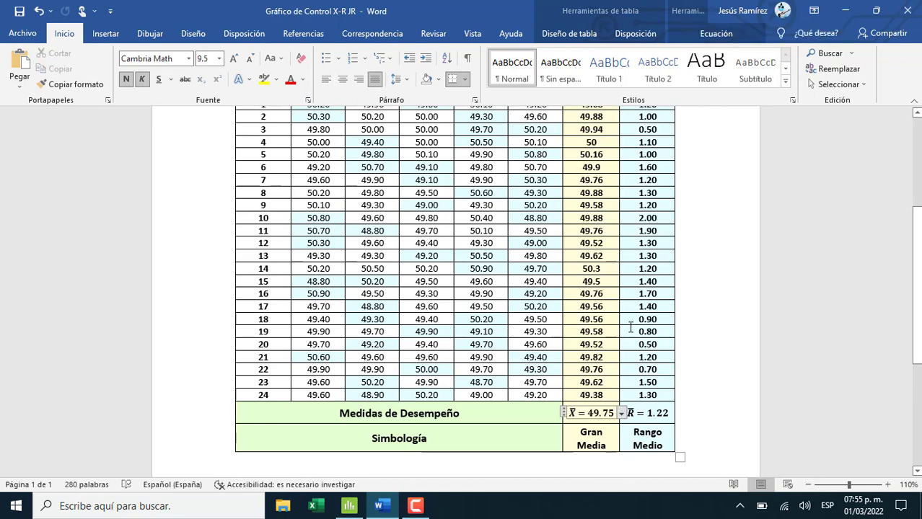
{"action": "scroll", "coordinate": [649, 253], "scroll_direction": "up", "scroll_amount": 1}
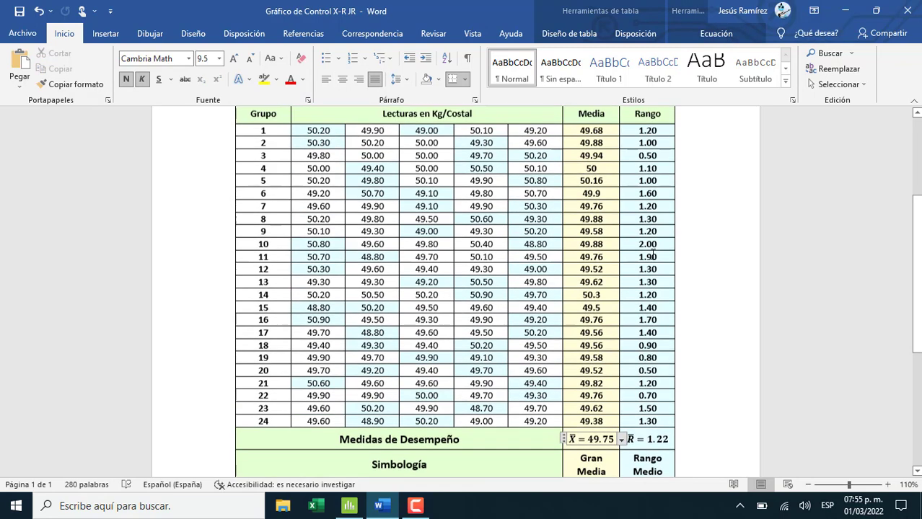
{"action": "scroll", "coordinate": [668, 268], "scroll_direction": "down", "scroll_amount": 2}
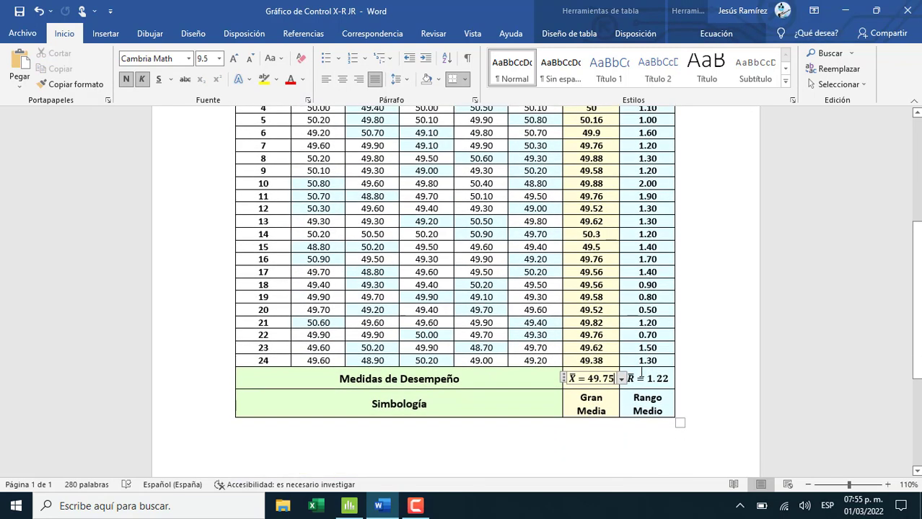
{"action": "scroll", "coordinate": [653, 176], "scroll_direction": "up", "scroll_amount": 1}
{"action": "scroll", "coordinate": [653, 177], "scroll_direction": "up", "scroll_amount": 1}
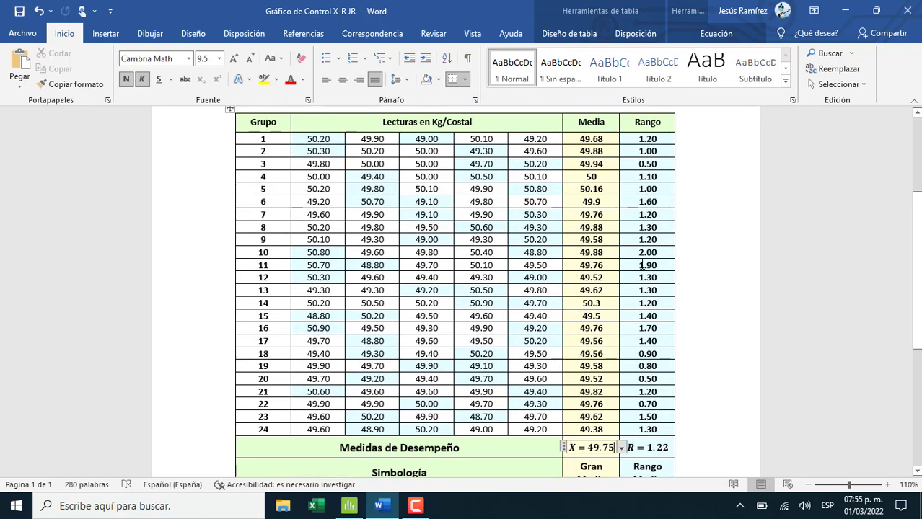
{"action": "scroll", "coordinate": [647, 230], "scroll_direction": "down", "scroll_amount": 1}
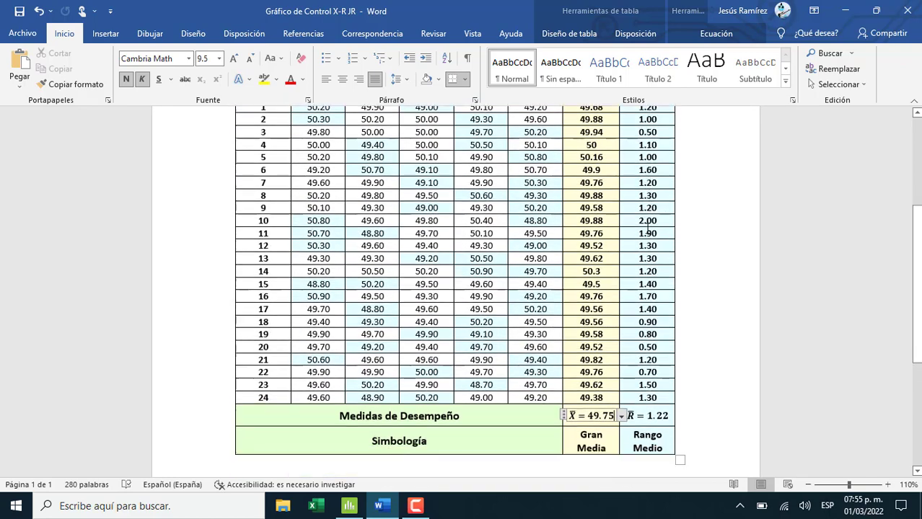
{"action": "left_click", "coordinate": [670, 411]}
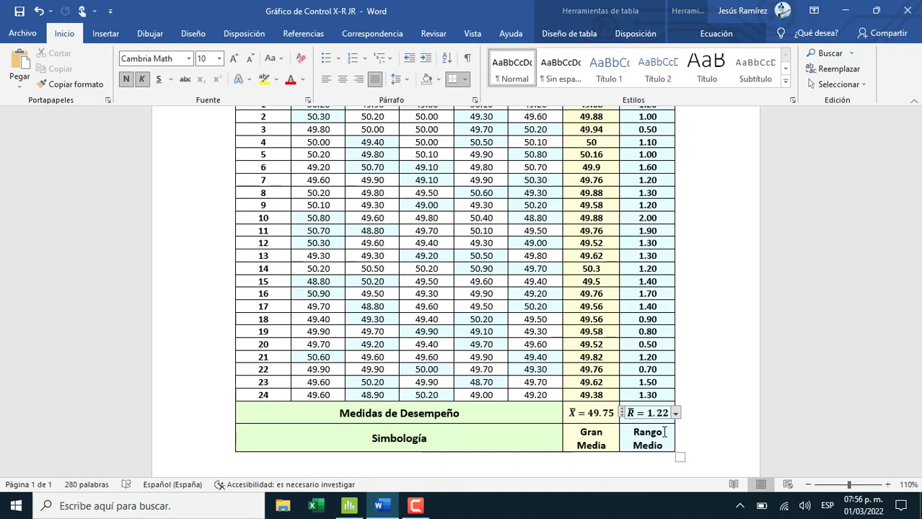
{"action": "scroll", "coordinate": [415, 245], "scroll_direction": "up", "scroll_amount": 1}
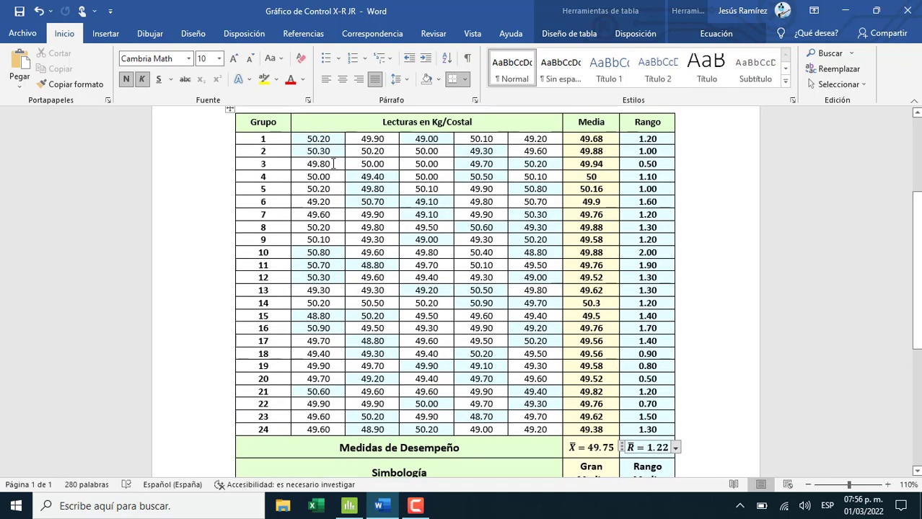
{"action": "scroll", "coordinate": [333, 163], "scroll_direction": "up", "scroll_amount": 1}
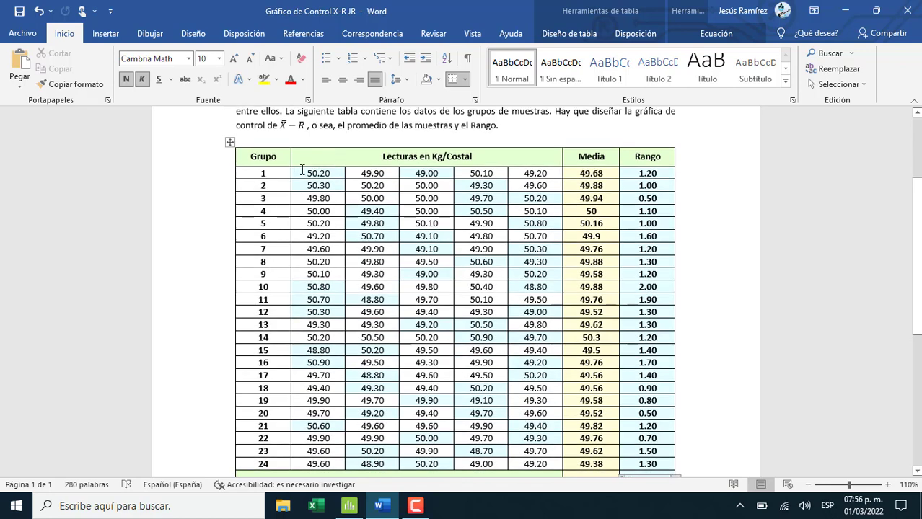
Copy all five reading columns for groups 1 to 24 from the Word table into columns C1 to C5 of the Minitab worksheet
{"action": "left_click_drag", "start_coordinate": [302, 170], "coordinate": [544, 429]}
{"action": "scroll", "coordinate": [541, 296], "scroll_direction": "down", "scroll_amount": 1}
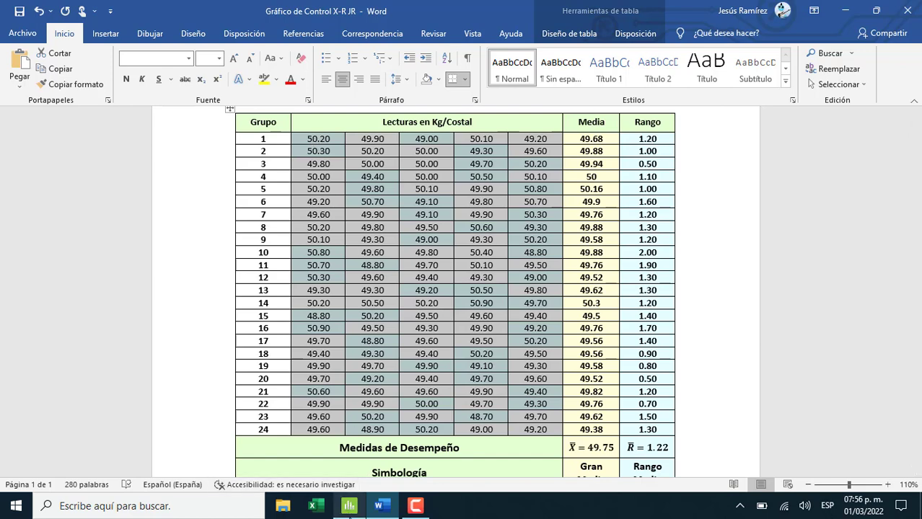
{"action": "left_click", "coordinate": [350, 507]}
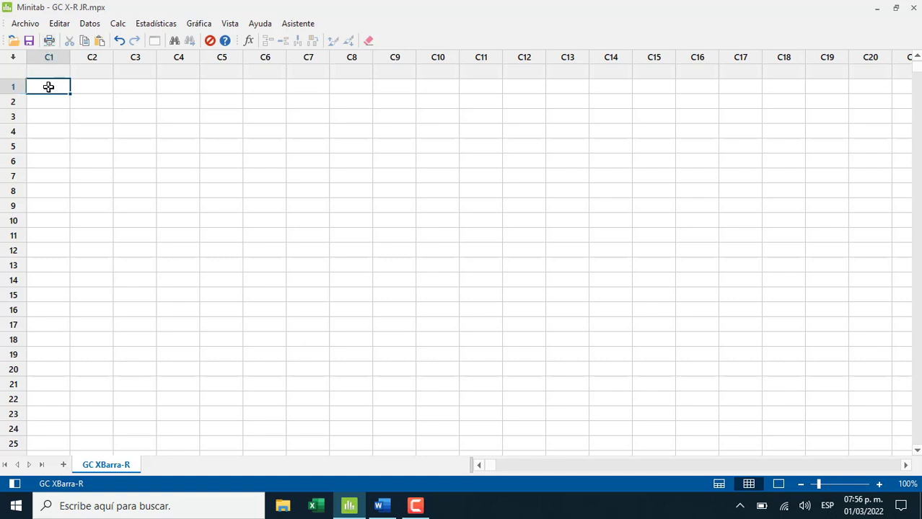
{"action": "type", "text": "50.2\t49.9\t49.0\t50.1\t49.2 50.3\t50.2\t50.0\t49.3\t49.6 49.8\t50.0\t50.0\t49.7\t50.2 50.0\t49.4\t50.0\t50.5\t50.1 50.2\t49.8\t50.1\t49.9\t50.8 49.2\t50.7\t49.1\t49.8\t50.7 49.6\t49.9\t49.1\t49.9\t50.3 50.2\t49.8\t49.5\t50.6\t49.3 50.1\t49.3\t49.0\t49.3\t50.2 50.8\t49.6\t49.8\t50.4\t48.8 50.7\t48.8\t49.7\t50.1\t49.5 50.3\t49.6\t49.4\t49.3\t49.0 49.3\t49.3\t49.2\t50.5\t49.8 50.2\t50.5\t50.2\t50.9\t49.7 48.8\t50.2\t49.5\t49.6\t49.4 50.9\t49.5\t49.3\t49.9\t49.2 49.7\t48.8\t49.6\t49.5\t50.2 49.4\t49.3\t49.4\t50.2\t49.5 49.9\t49.7\t49.9\t49.1\t49.3 49.7\t49.2\t49.4\t49.7\t49.6 50.6\t49.6\t49.6\t49.9\t49.4 49.9\t49.9\t50.0\t49.7\t49.3 49.6\t50.2\t49.9\t48.7\t49.7 49.6\t48.9\t50.2\t49.0\t49.2"}
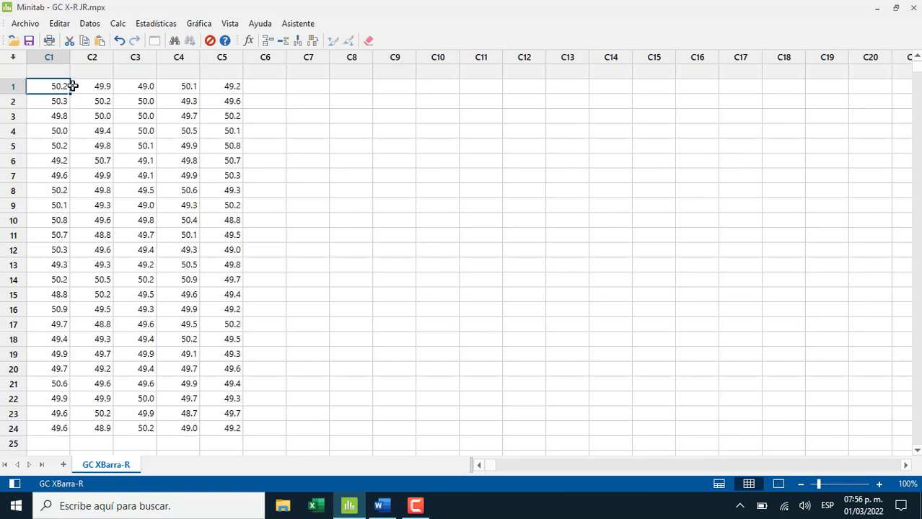
{"action": "left_click_drag", "start_coordinate": [53, 86], "coordinate": [231, 429]}
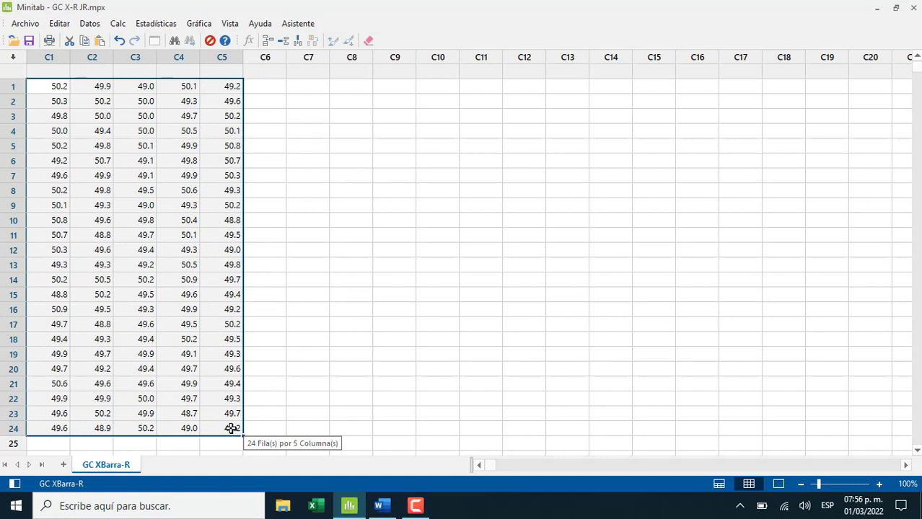
{"action": "left_click_drag", "start_coordinate": [231, 429], "coordinate": [231, 429]}
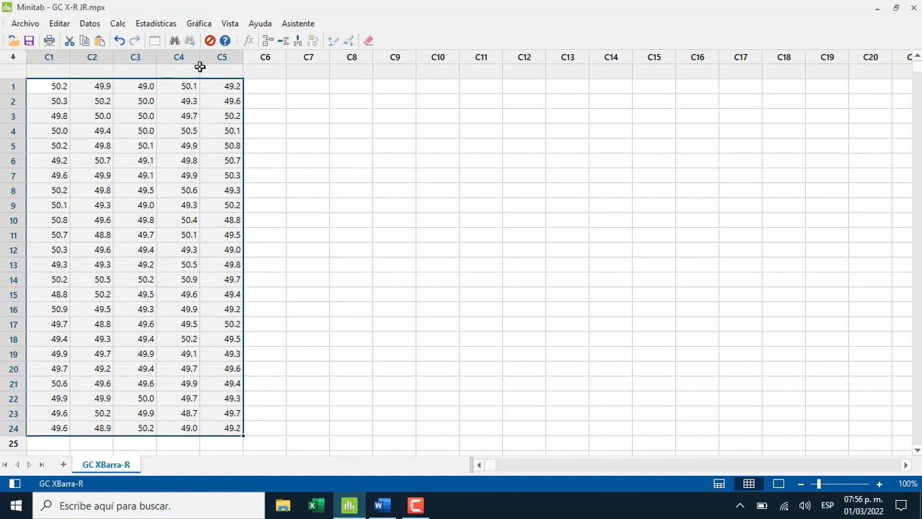
{"action": "left_click", "coordinate": [45, 92]}
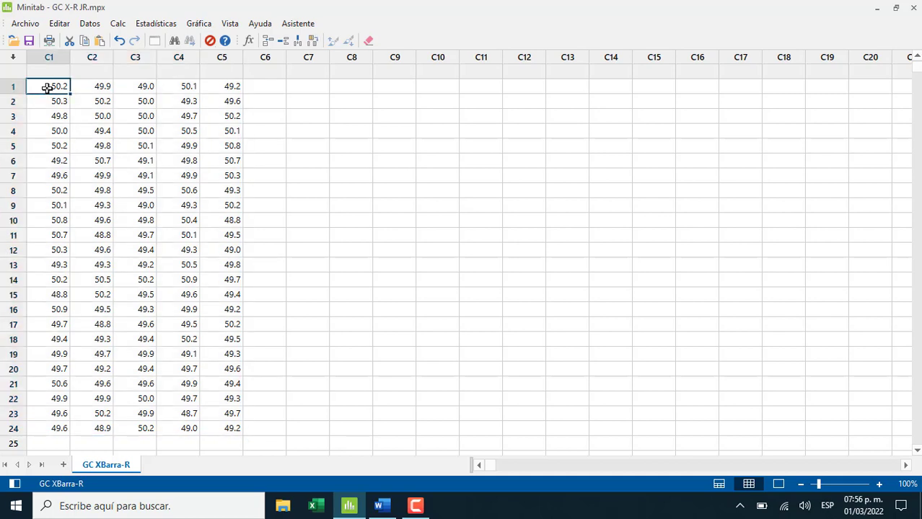
Start an Xbarra-R subgroup control chart and specify that each subgroup's observations are in a row of columns
{"action": "left_click", "coordinate": [156, 24]}
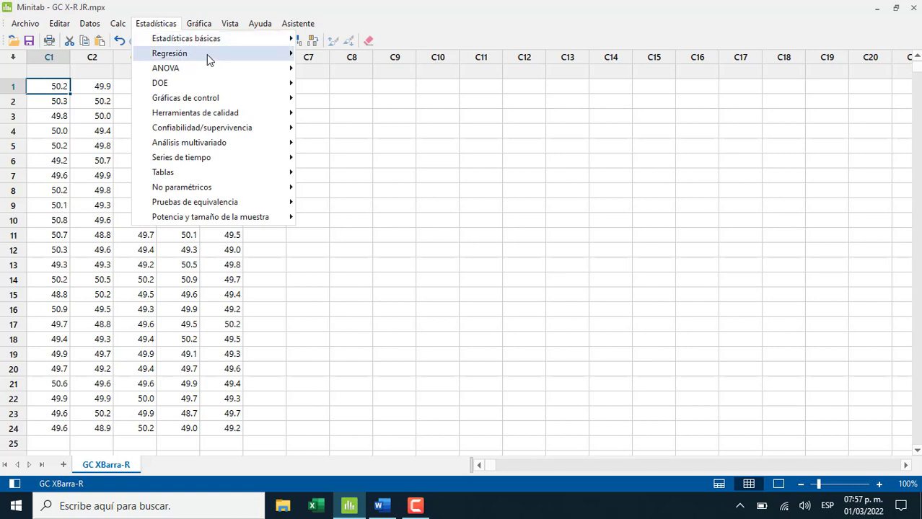
{"action": "mouse_move", "coordinate": [233, 102]}
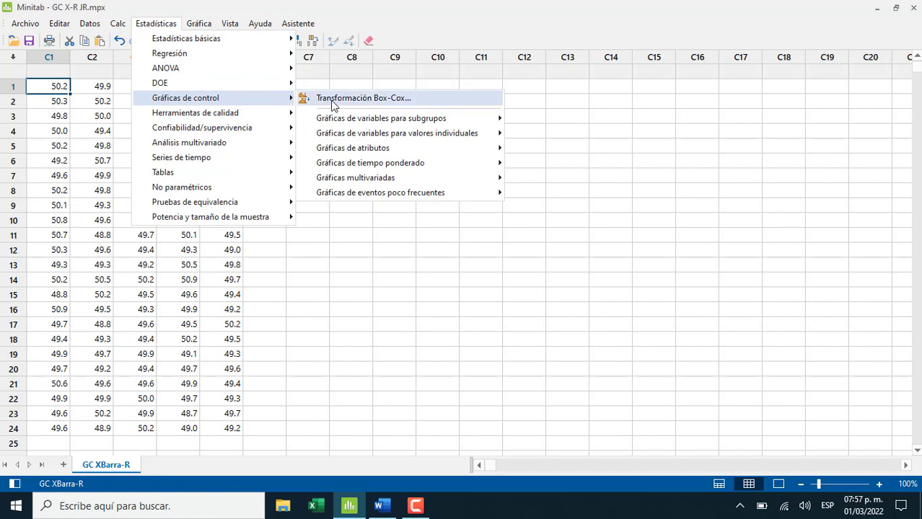
{"action": "mouse_move", "coordinate": [351, 125]}
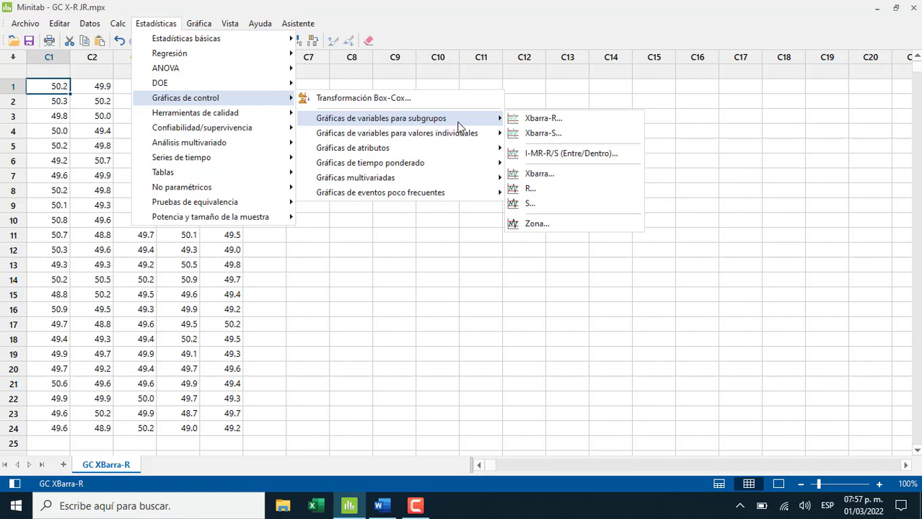
{"action": "left_click", "coordinate": [568, 122]}
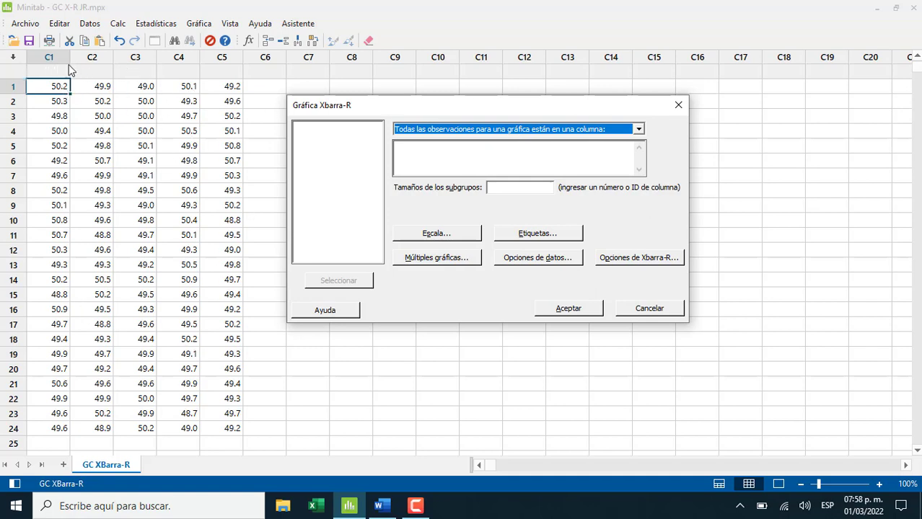
{"action": "left_click", "coordinate": [637, 131]}
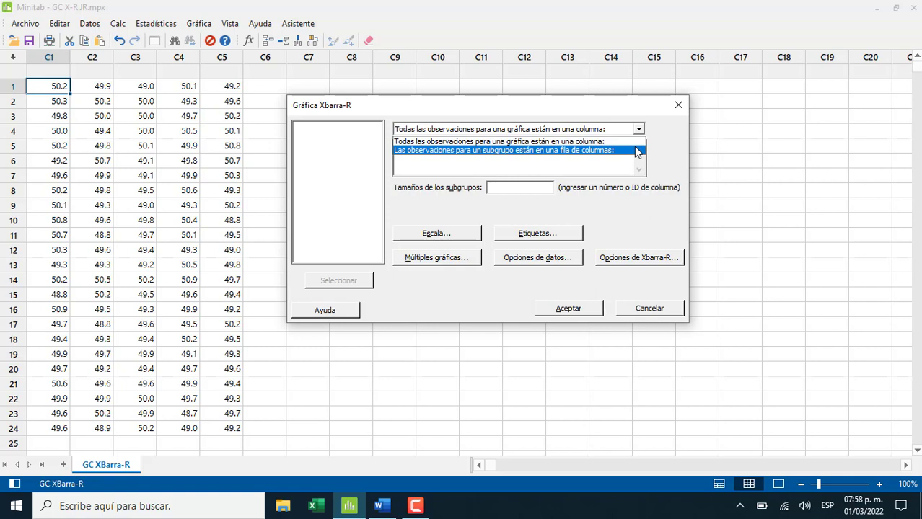
{"action": "left_click", "coordinate": [637, 150]}
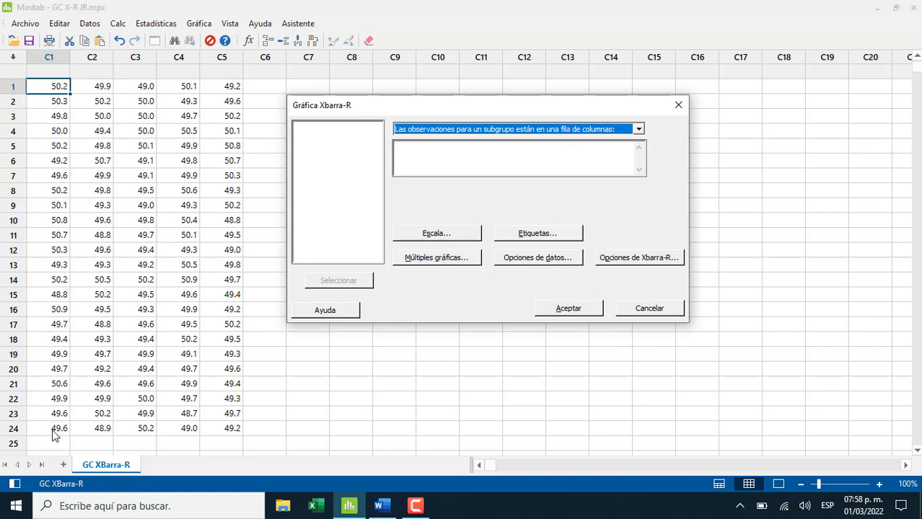
Assign columns C1 to C5 as the subgroup observations of the Xbarra-R chart
{"action": "left_click", "coordinate": [474, 153]}
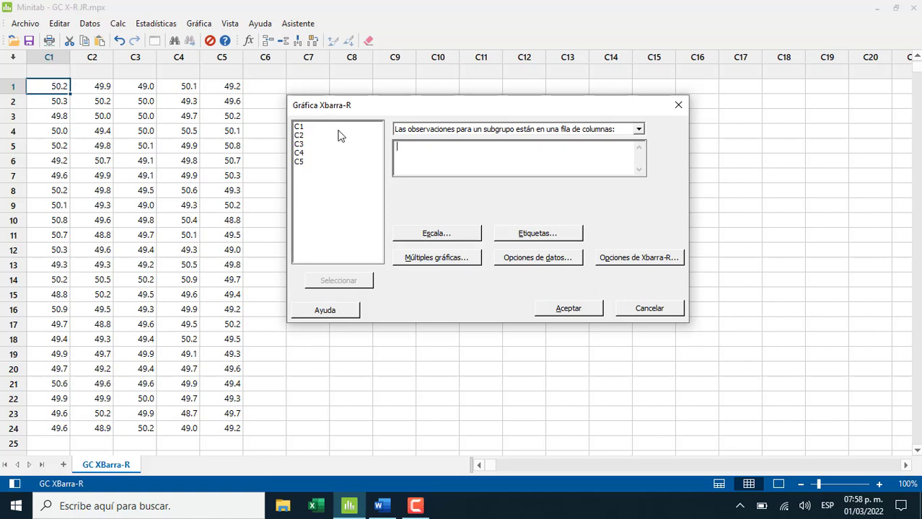
{"action": "left_click_drag", "start_coordinate": [331, 127], "coordinate": [331, 167]}
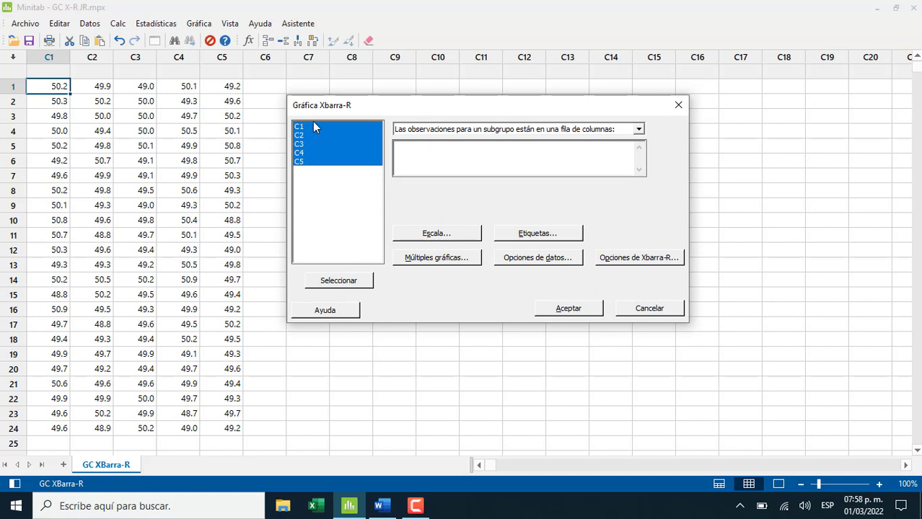
{"action": "left_click", "coordinate": [345, 284]}
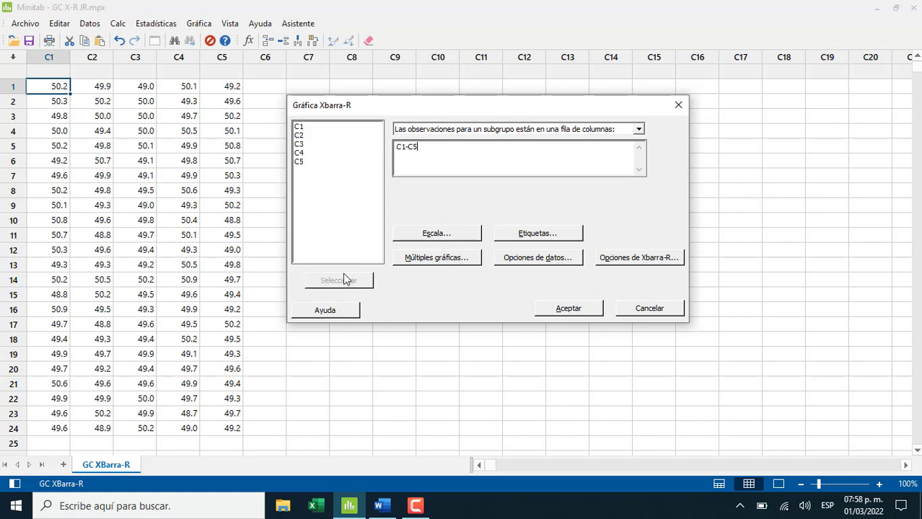
{"action": "left_click_drag", "start_coordinate": [414, 151], "coordinate": [390, 148]}
{"action": "left_click", "coordinate": [430, 153]}
Use Rbarra as the standard deviation estimation method in the Xbarra-R options and generate the chart
{"action": "left_click", "coordinate": [626, 261]}
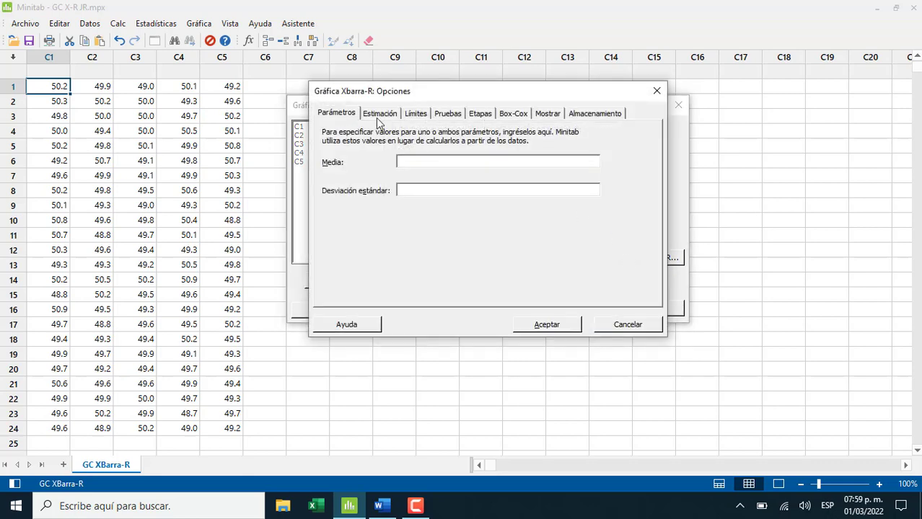
{"action": "left_click", "coordinate": [378, 117]}
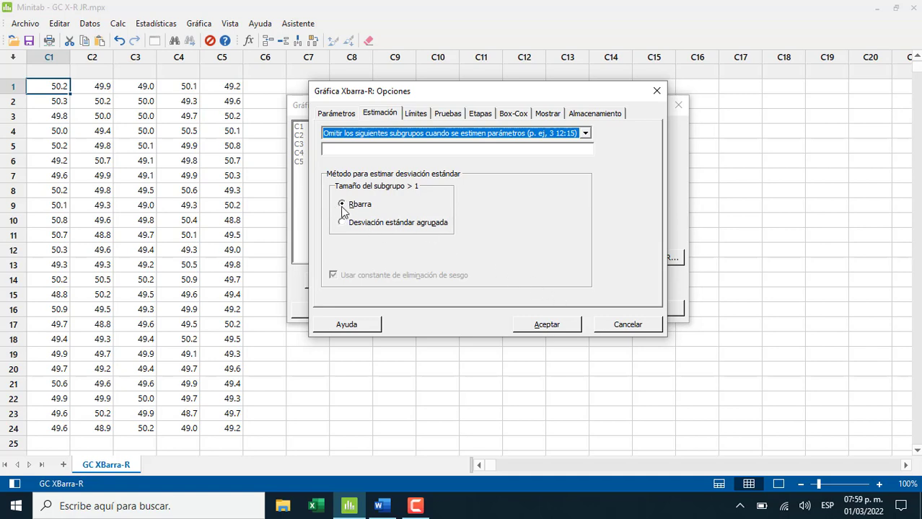
{"action": "left_click", "coordinate": [558, 324]}
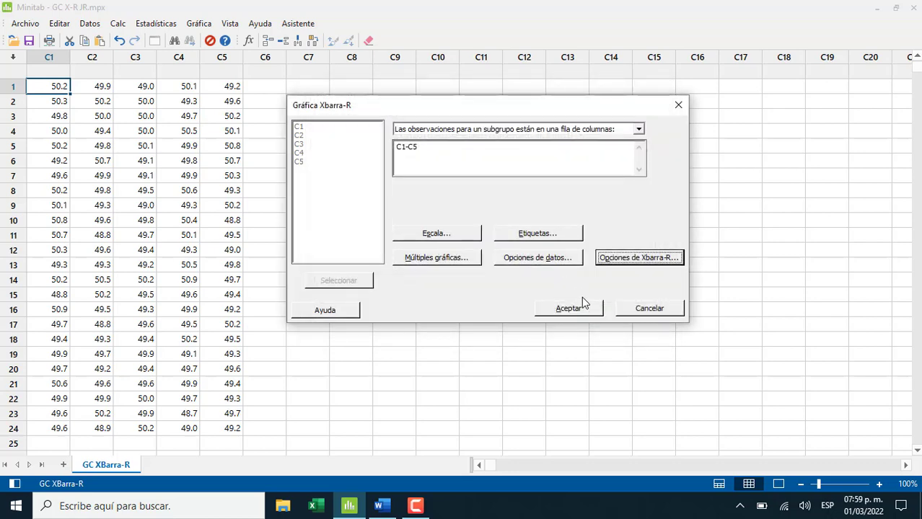
{"action": "left_click", "coordinate": [586, 308]}
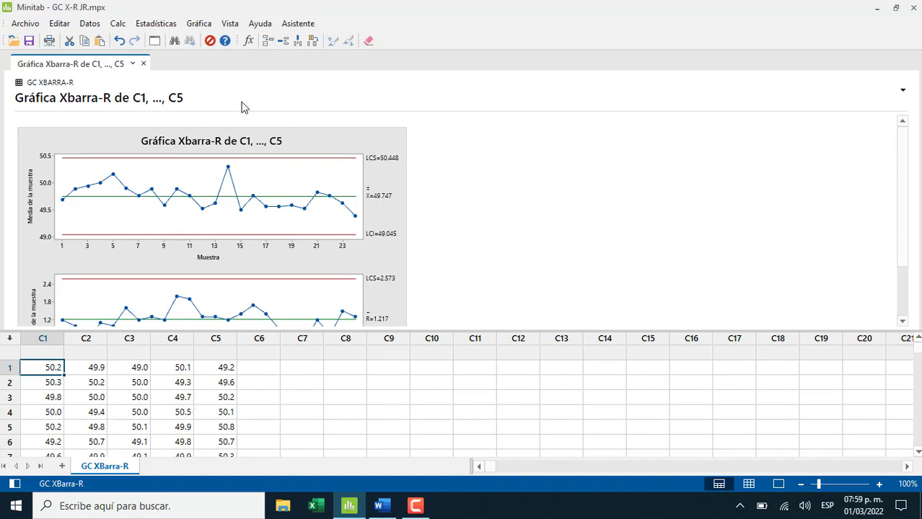
Show only the output without the worksheet and enlarge the chart display to 130%
{"action": "left_click", "coordinate": [230, 29]}
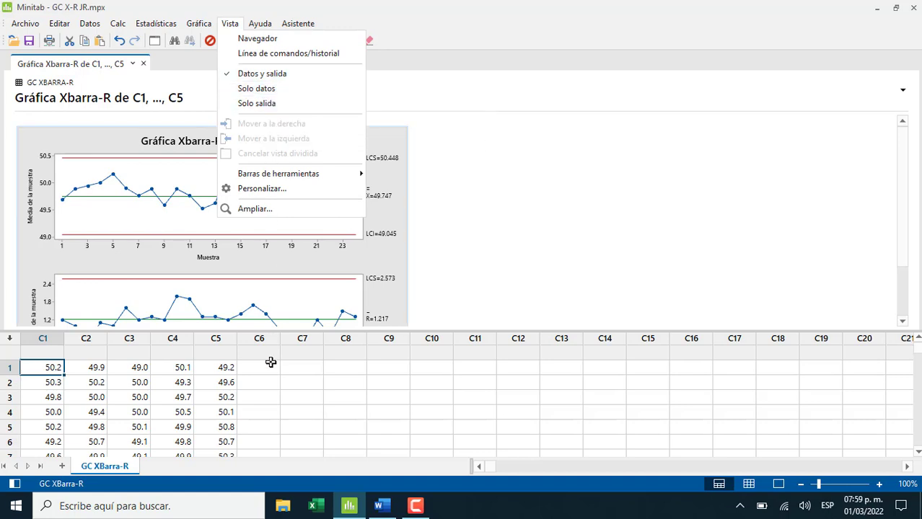
{"action": "left_click", "coordinate": [300, 106]}
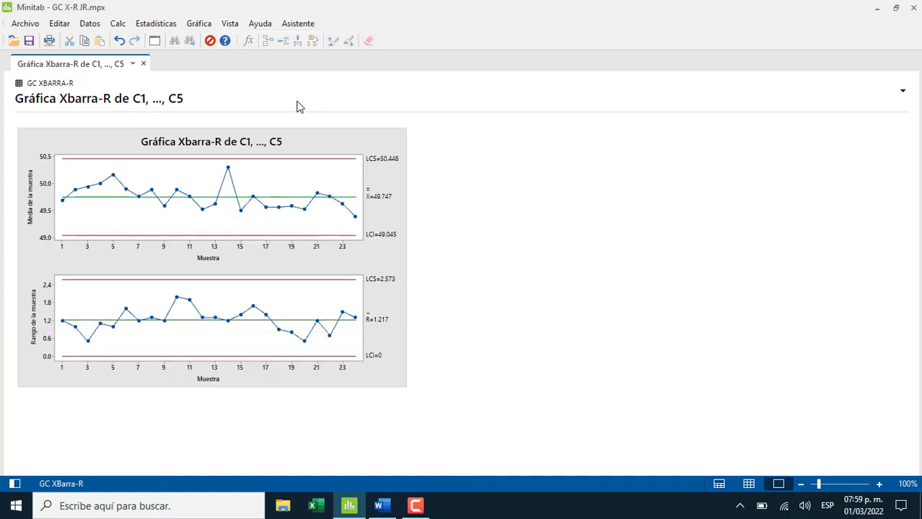
{"action": "left_click", "coordinate": [880, 485]}
{"action": "left_click", "coordinate": [880, 484]}
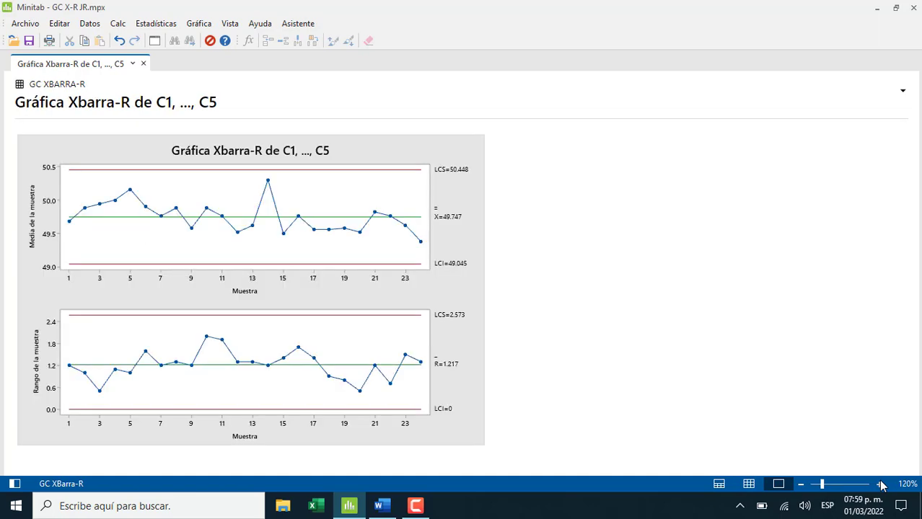
{"action": "left_click", "coordinate": [880, 485]}
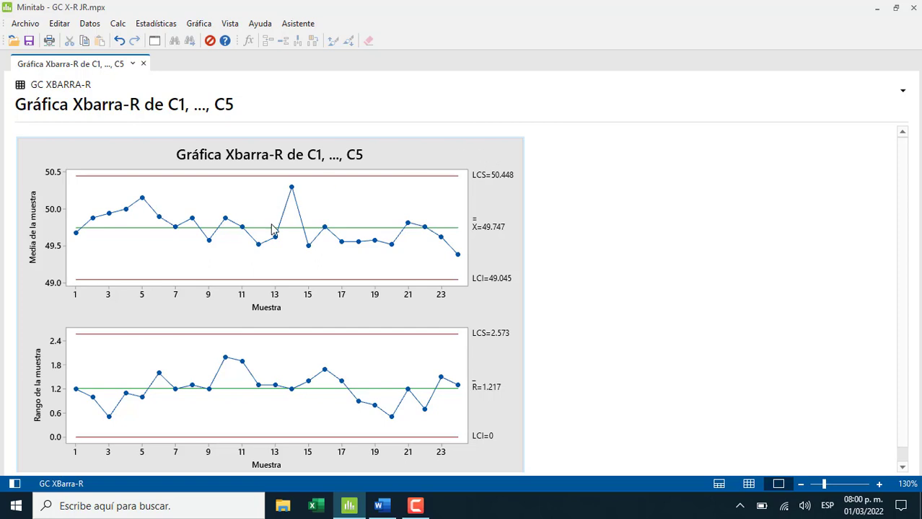
Open the Xbarra-R chart in the graph editor and check which elements can be added to it
{"action": "double_click", "coordinate": [420, 163]}
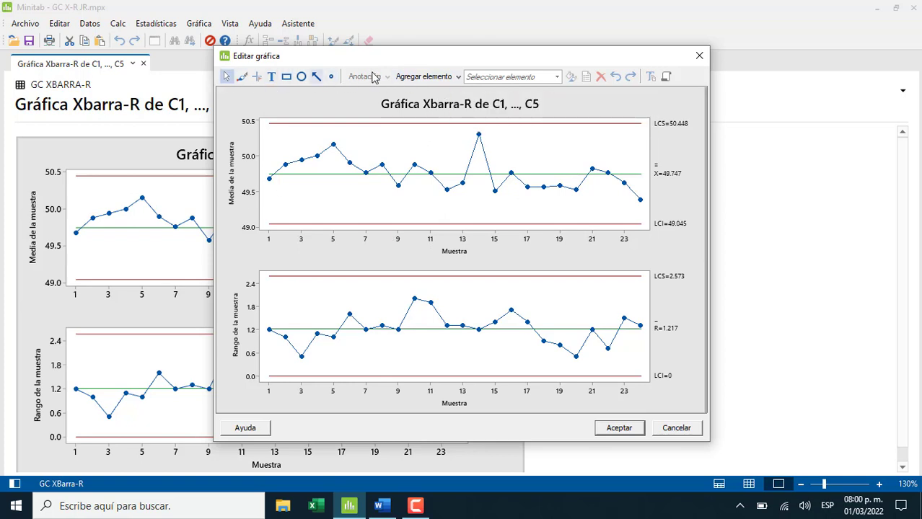
{"action": "left_click", "coordinate": [457, 77]}
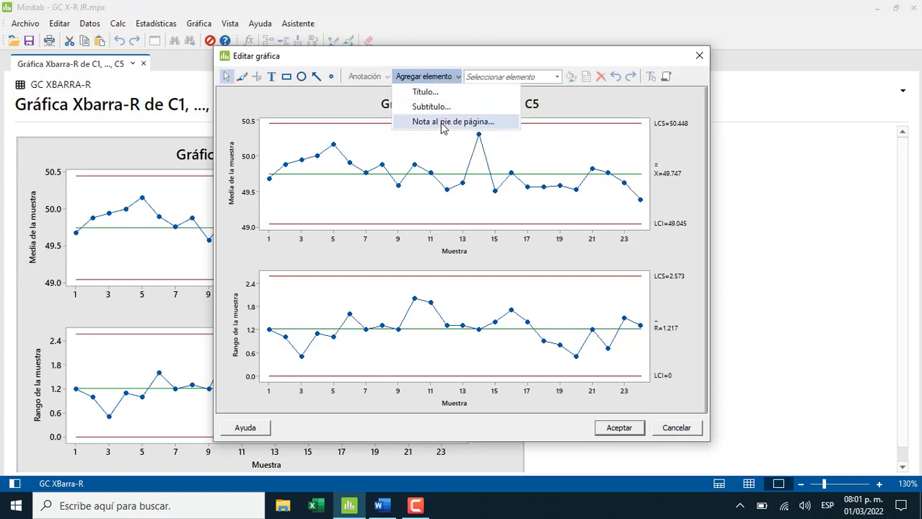
{"action": "left_click", "coordinate": [444, 75]}
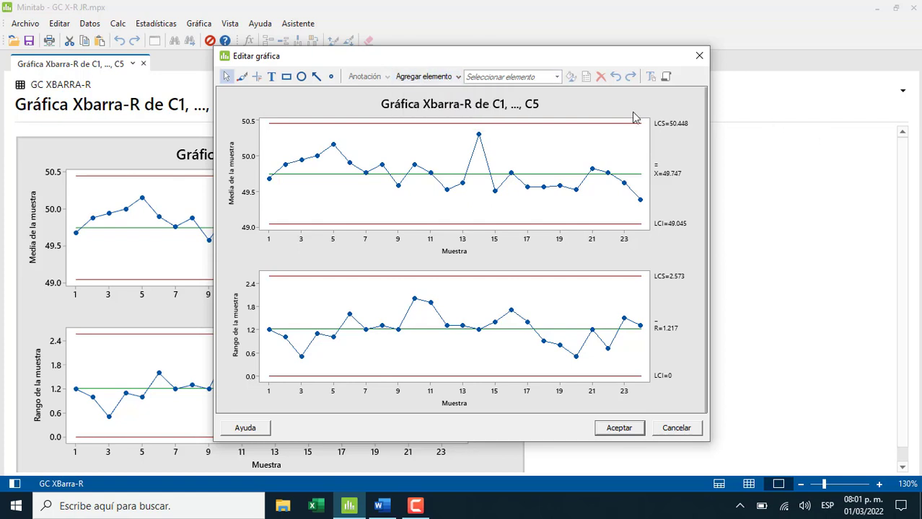
{"action": "left_click", "coordinate": [452, 77]}
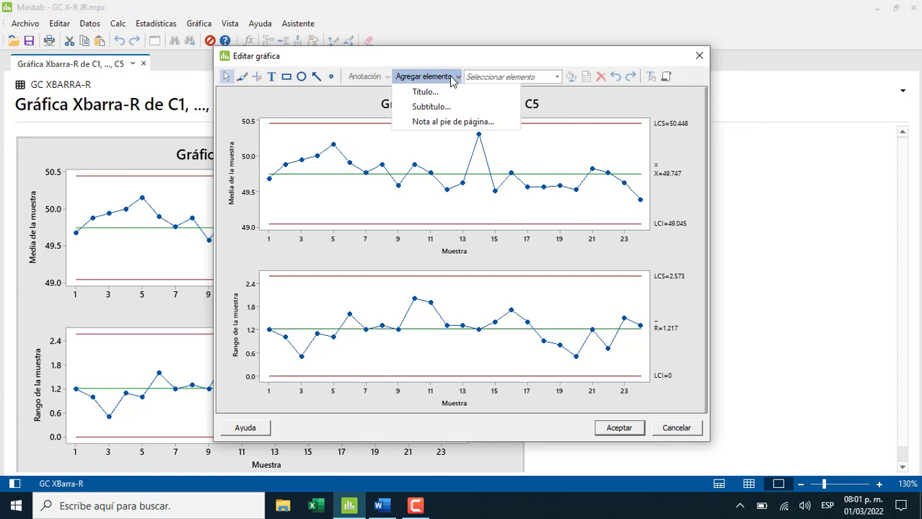
{"action": "left_click", "coordinate": [451, 77]}
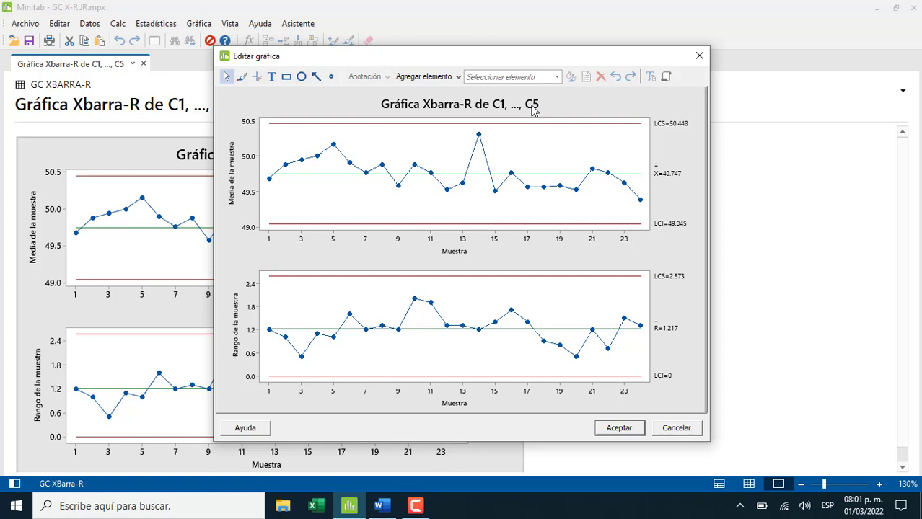
Change the chart title's text to "GRÁFICO DE CONTROL DE VARIABLES XBARRA-R", keeping its font and automatic color
{"action": "double_click", "coordinate": [477, 108]}
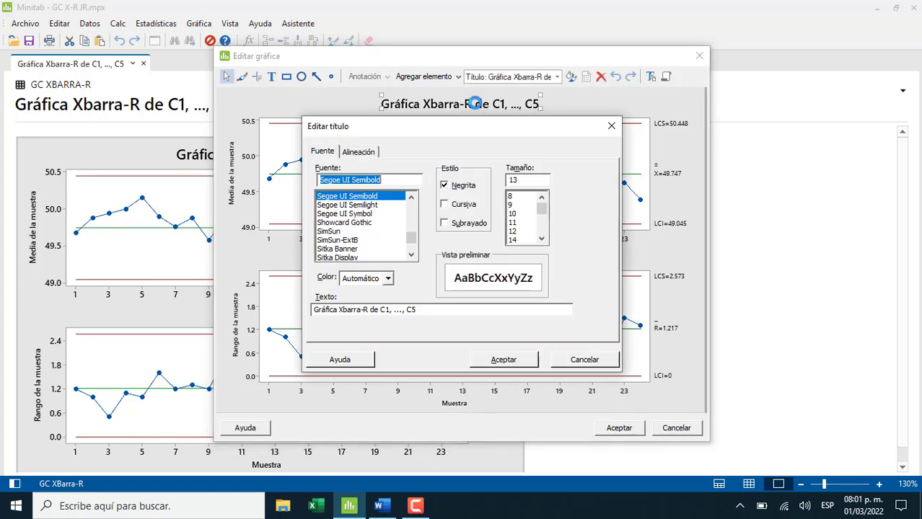
{"action": "left_click_drag", "start_coordinate": [505, 129], "coordinate": [522, 158]}
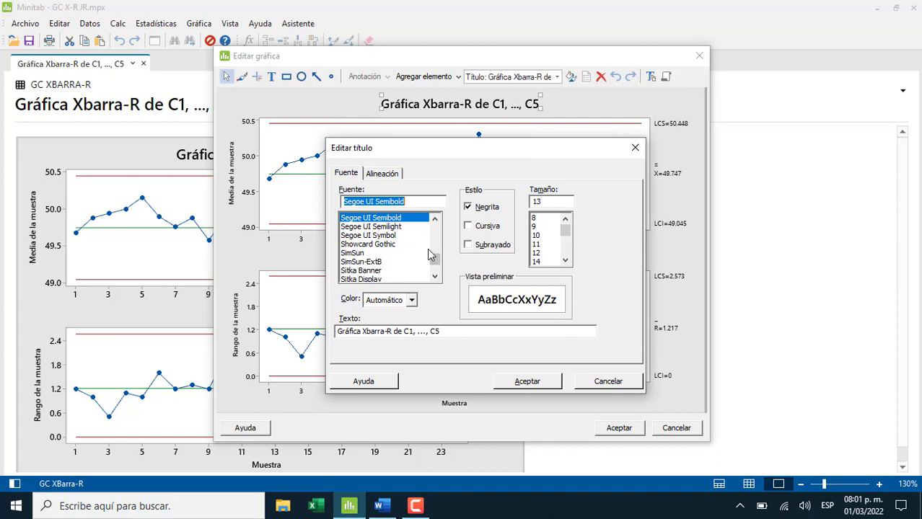
{"action": "scroll", "coordinate": [400, 242], "scroll_direction": "up", "scroll_amount": 7}
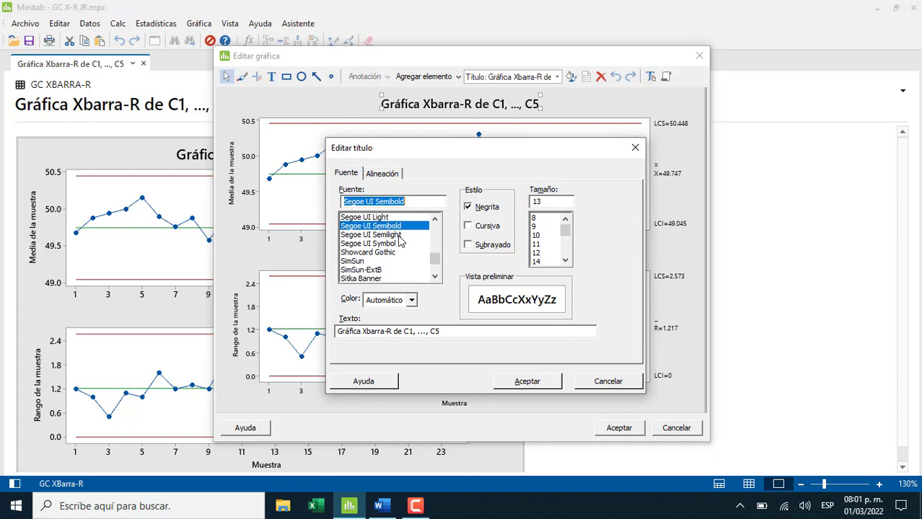
{"action": "scroll", "coordinate": [400, 242], "scroll_direction": "down", "scroll_amount": 6}
{"action": "scroll", "coordinate": [400, 240], "scroll_direction": "down", "scroll_amount": 2}
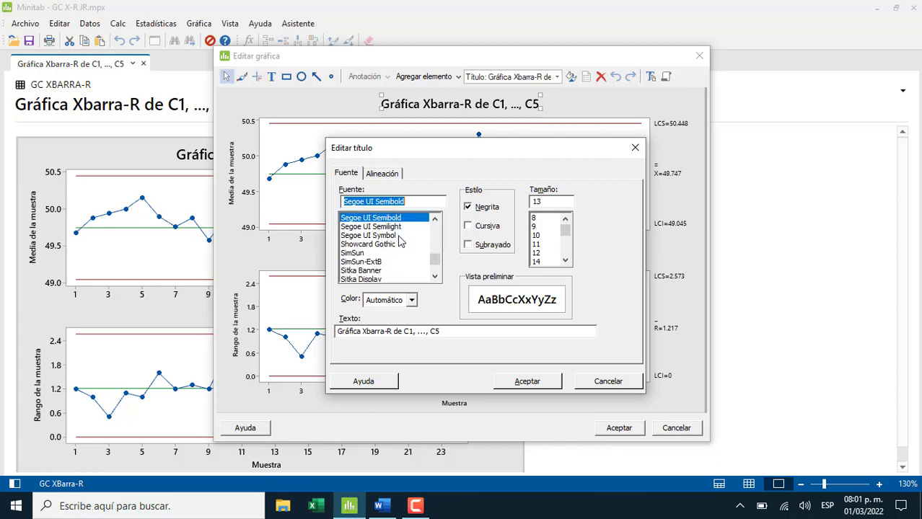
{"action": "scroll", "coordinate": [399, 241], "scroll_direction": "up", "scroll_amount": 3}
{"action": "scroll", "coordinate": [396, 242], "scroll_direction": "down", "scroll_amount": 5}
{"action": "scroll", "coordinate": [423, 229], "scroll_direction": "up", "scroll_amount": 2}
{"action": "left_click", "coordinate": [454, 332]}
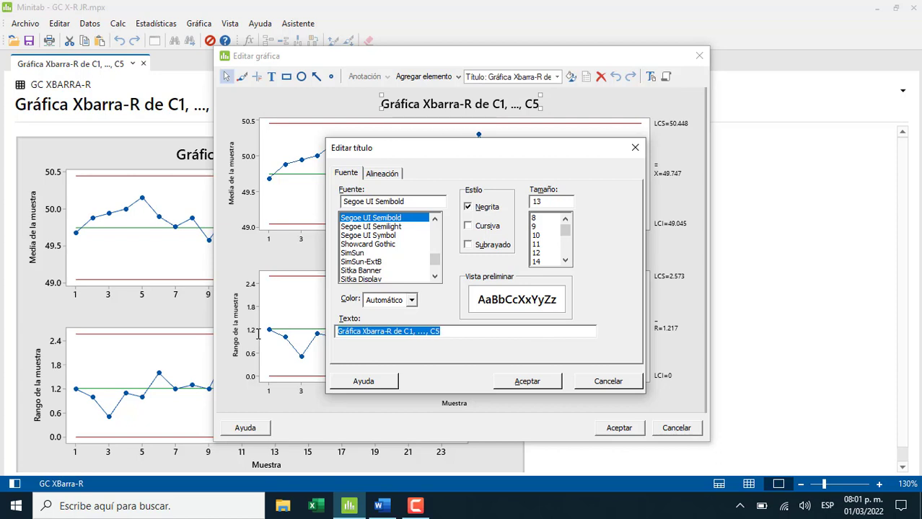
{"action": "type", "text": "g"}
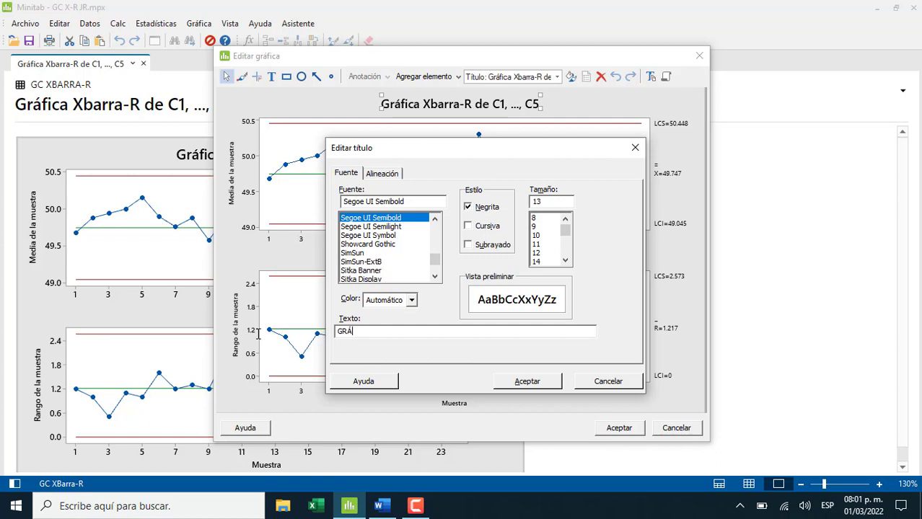
{"action": "type", "text": "RÁFICO DE CONTROL DE VAR"}
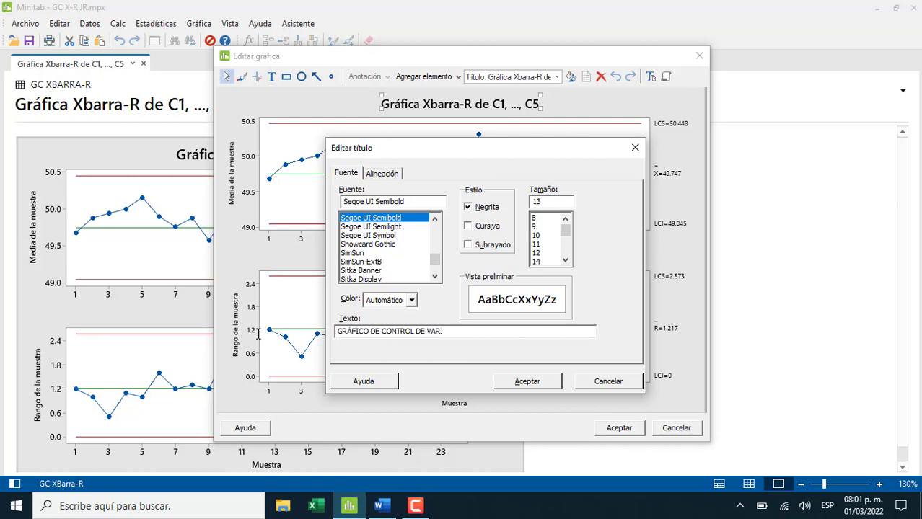
{"action": "type", "text": "IABLES XBARRA-R"}
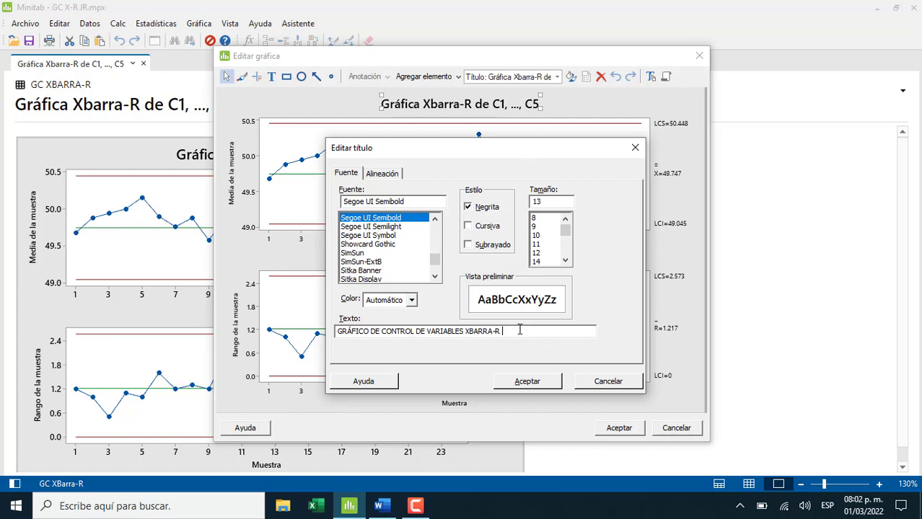
{"action": "left_click", "coordinate": [389, 301]}
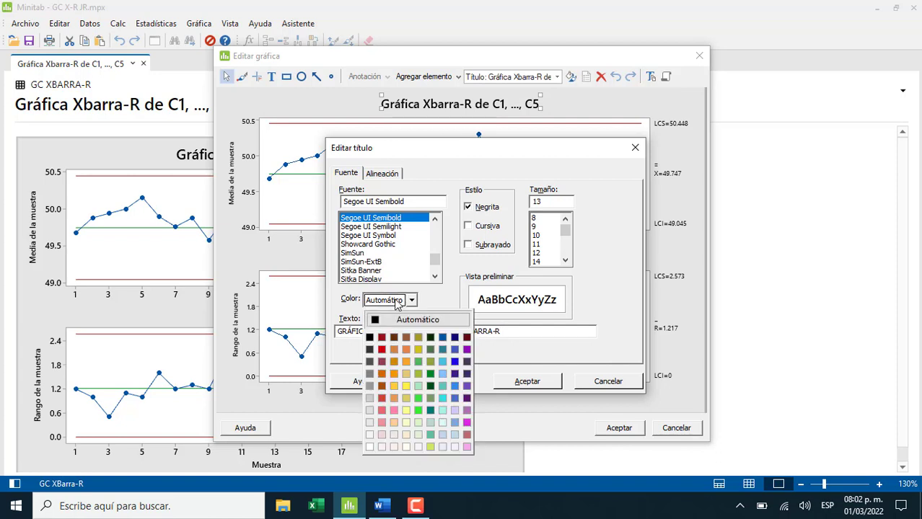
{"action": "left_click", "coordinate": [401, 305]}
{"action": "left_click", "coordinate": [540, 388]}
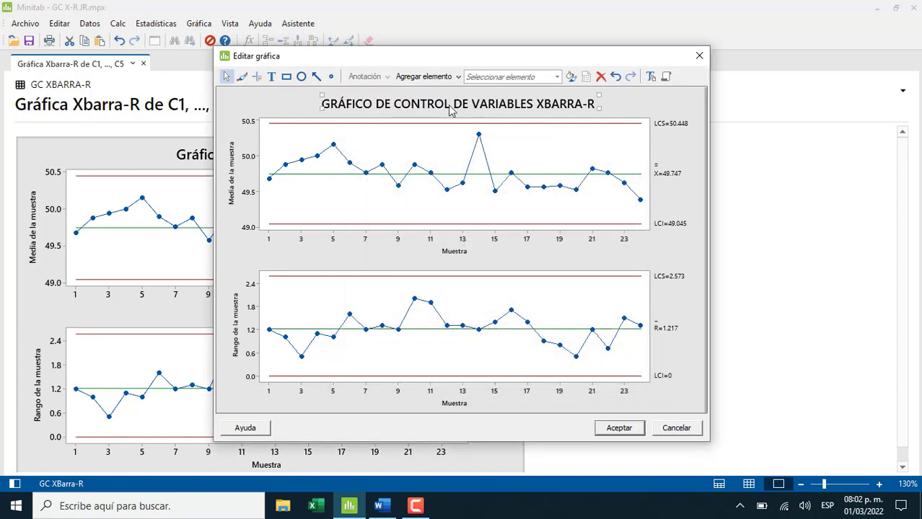
Add the subtitle "LLENADO DE COSTALES EN PLANTA DE FERTILIZANTES" under the chart title, keeping its default font settings
{"action": "left_click", "coordinate": [431, 80]}
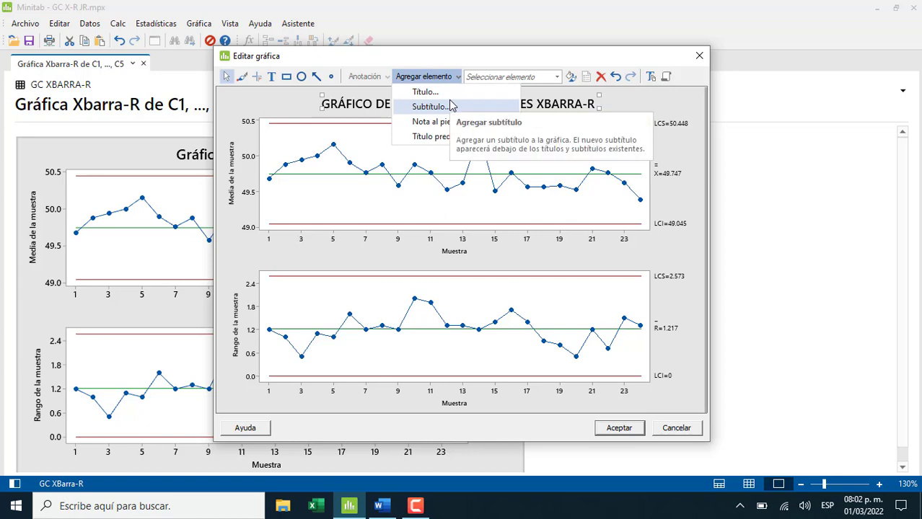
{"action": "left_click", "coordinate": [429, 107]}
{"action": "type", "text": "LL"}
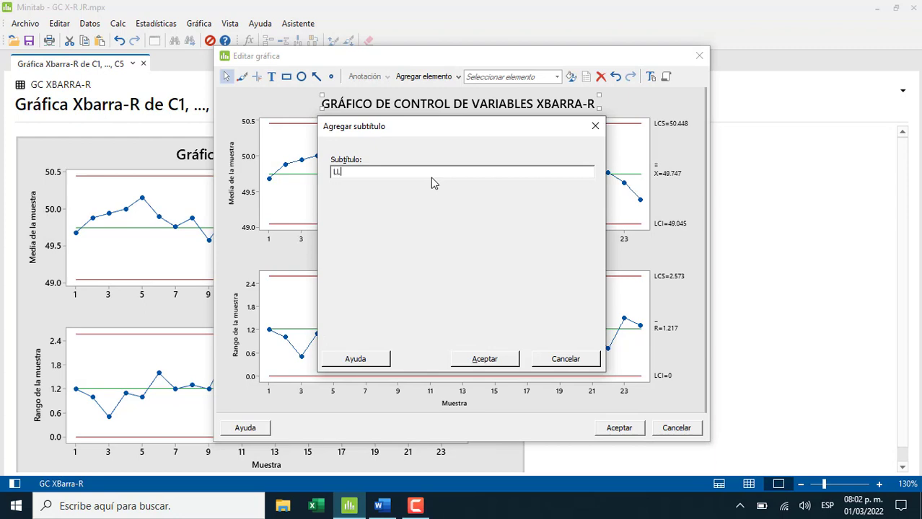
{"action": "type", "text": "ENADO DE COSTA"}
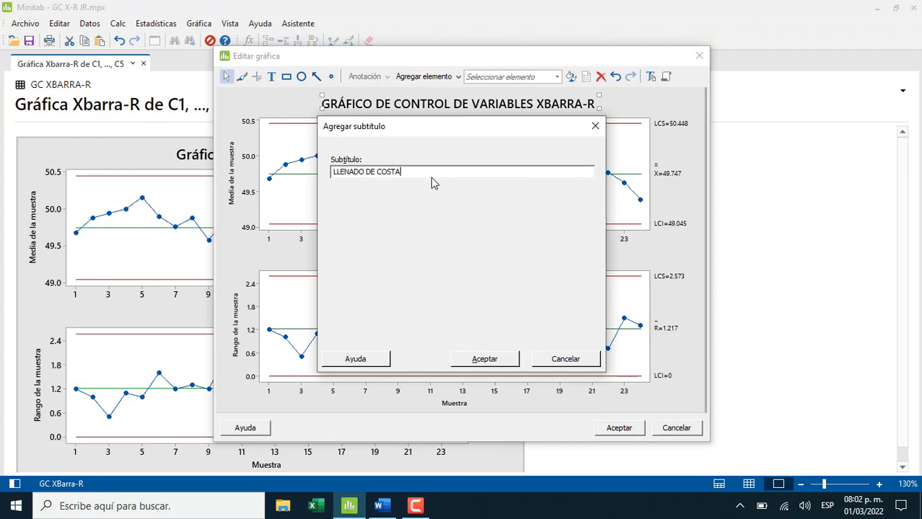
{"action": "type", "text": "LES EN PLANTA DE FE"}
{"action": "type", "text": "RTILIZANTE"}
{"action": "type", "text": "S"}
{"action": "key", "text": "Return"}
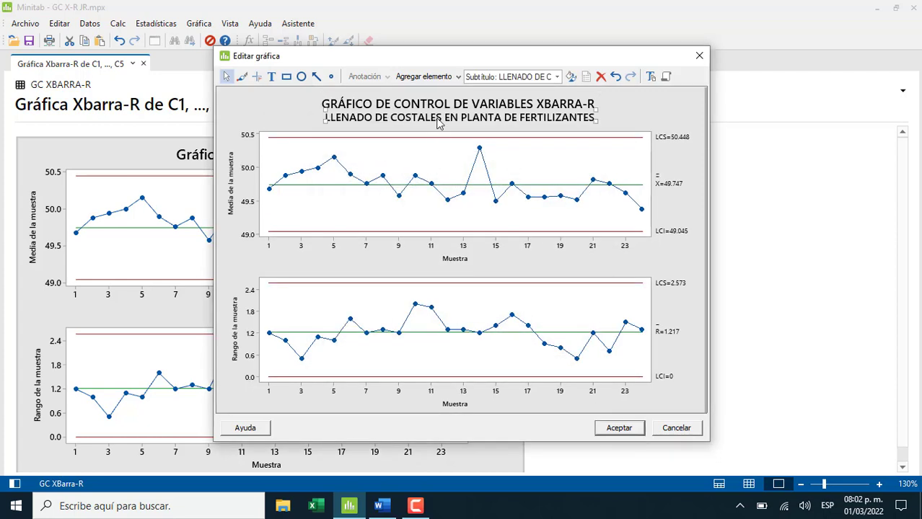
{"action": "double_click", "coordinate": [436, 119]}
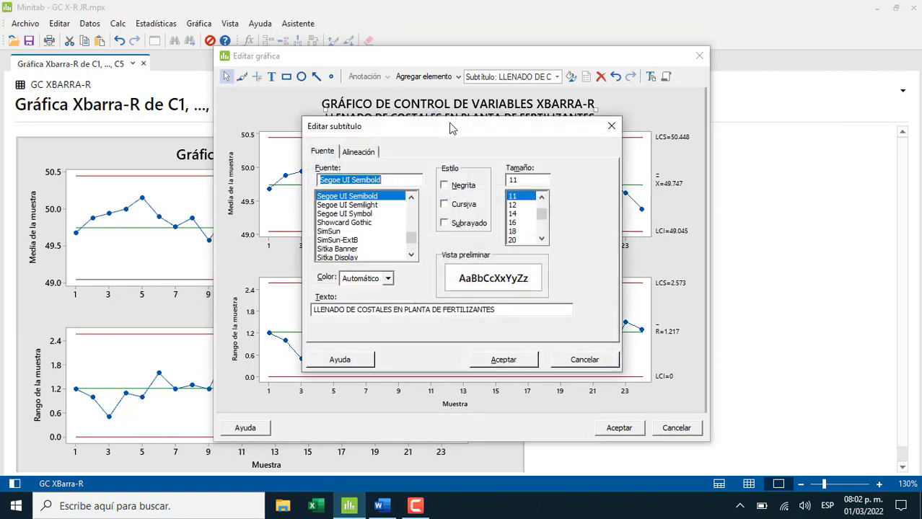
{"action": "left_click", "coordinate": [503, 359]}
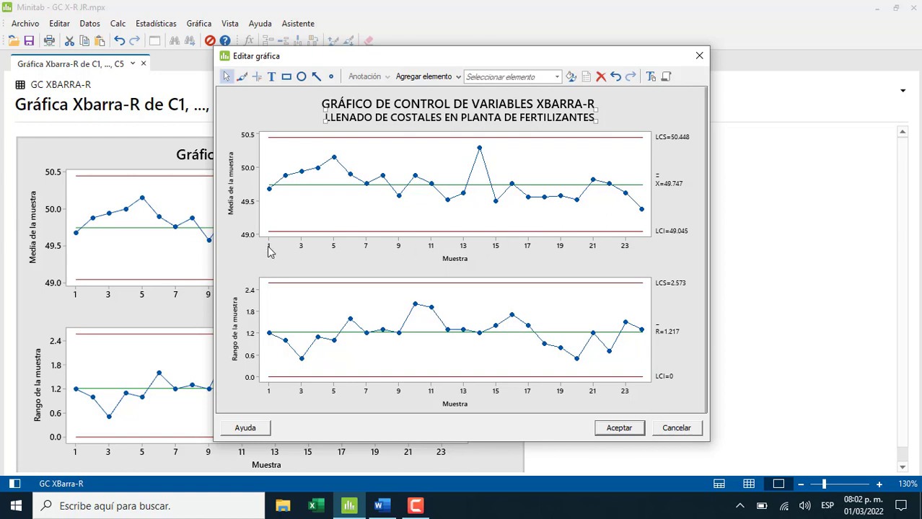
Specify tick positions for every sample from 1 to 24 on the means chart's X scale, and copy the list of positions
{"action": "double_click", "coordinate": [266, 246]}
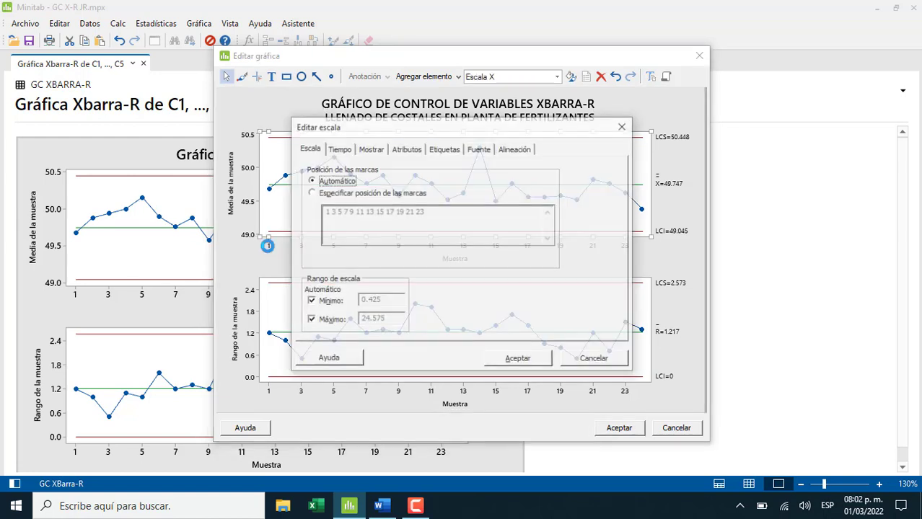
{"action": "left_click", "coordinate": [346, 196]}
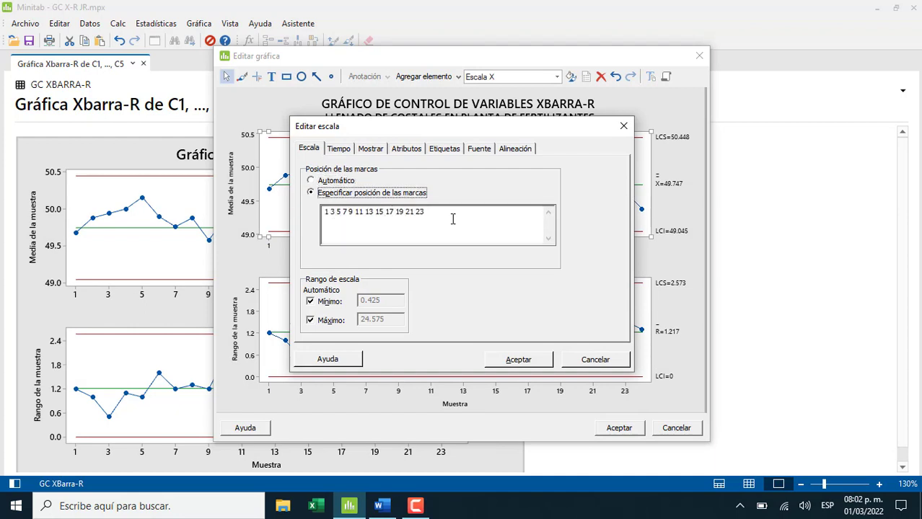
{"action": "left_click_drag", "start_coordinate": [453, 217], "coordinate": [248, 230]}
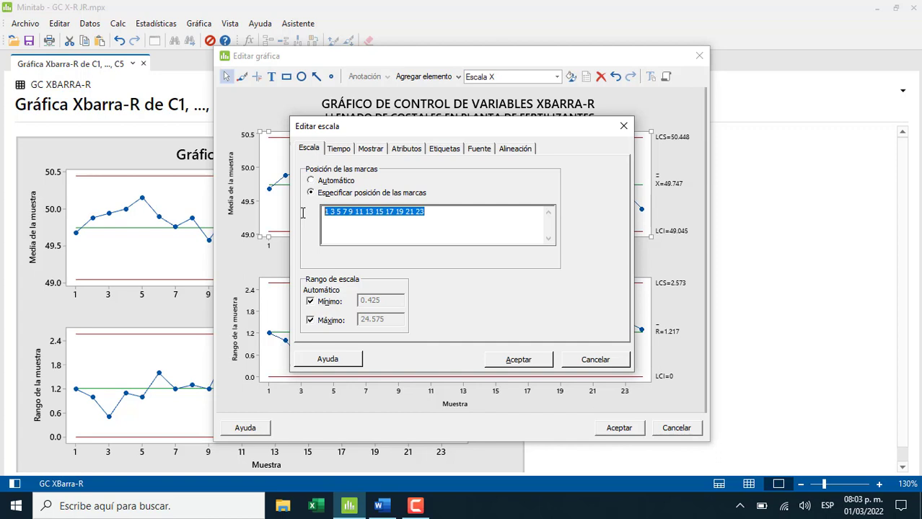
{"action": "type", "text": "1 2 3 4 5"}
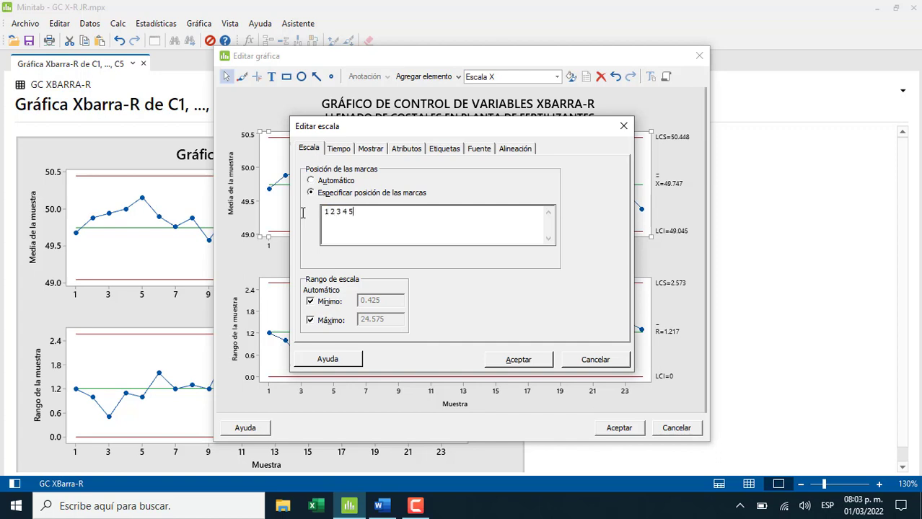
{"action": "type", "text": " 6 7 8 9 10 11 12 13 14 15 16 17 1"}
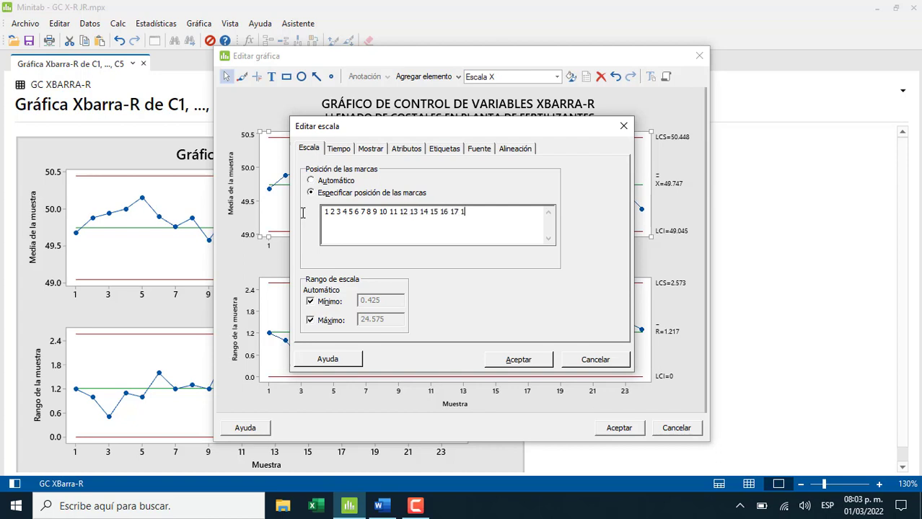
{"action": "type", "text": "8 19 20 21 22 23 24"}
{"action": "left_click_drag", "start_coordinate": [530, 214], "coordinate": [161, 188]}
{"action": "key", "text": "ctrl+c"}
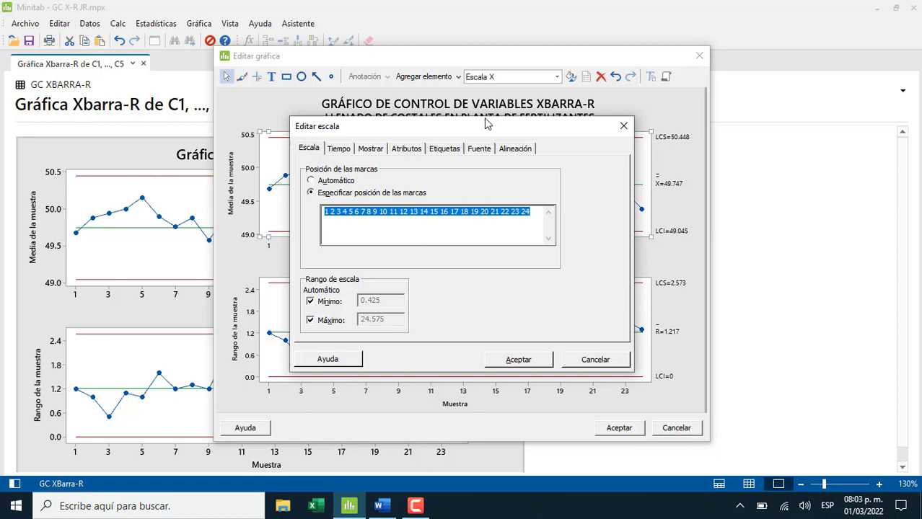
{"action": "left_click_drag", "start_coordinate": [485, 125], "coordinate": [492, 39]}
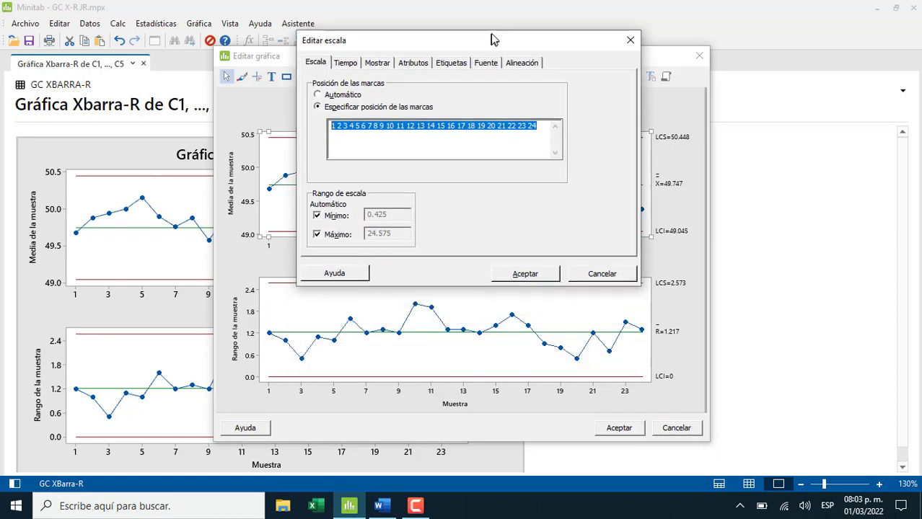
{"action": "left_click", "coordinate": [547, 276]}
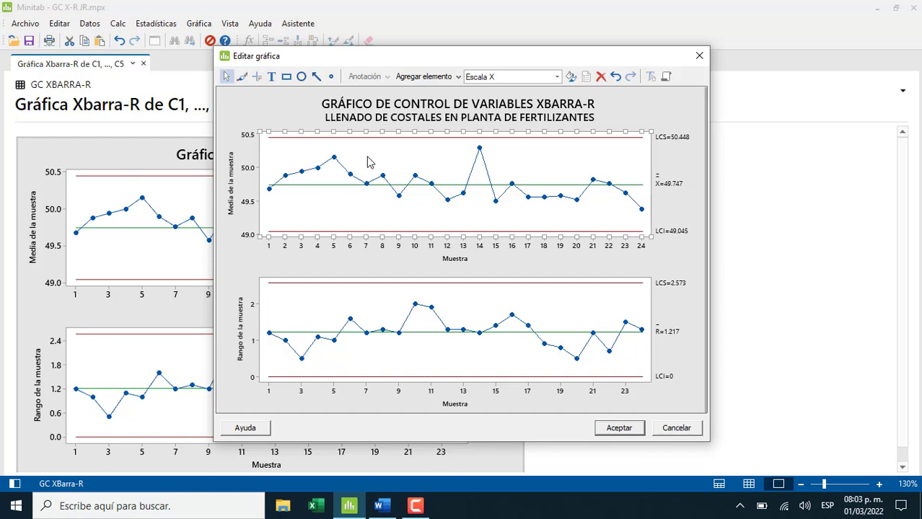
Apply the copied tick positions 1 to 24 to the X scale of the range chart
{"action": "left_click", "coordinate": [332, 392]}
{"action": "double_click", "coordinate": [333, 391]}
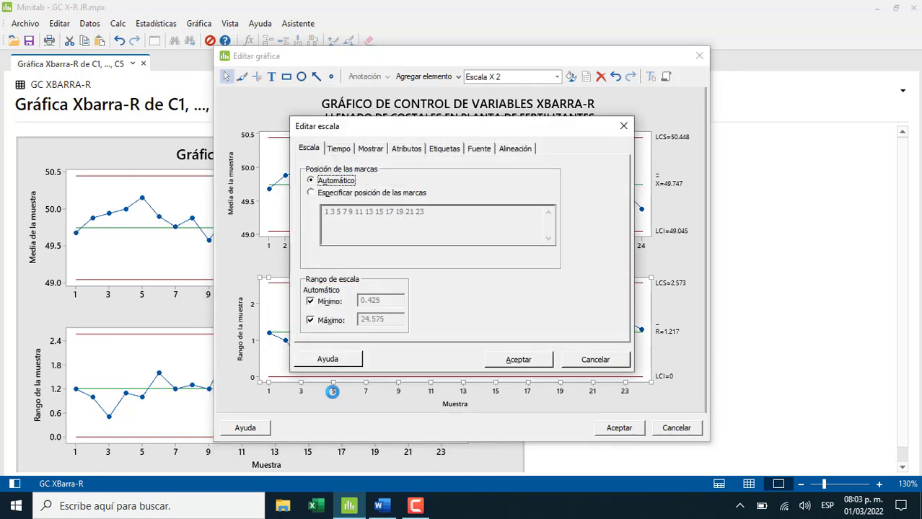
{"action": "left_click", "coordinate": [331, 192]}
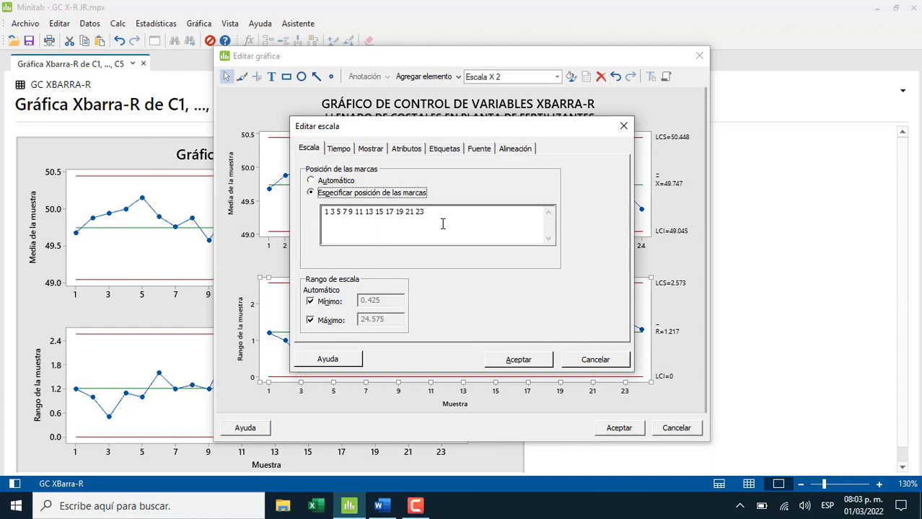
{"action": "left_click_drag", "start_coordinate": [442, 222], "coordinate": [169, 205]}
{"action": "key", "text": "ctrl+v"}
{"action": "left_click", "coordinate": [504, 362]}
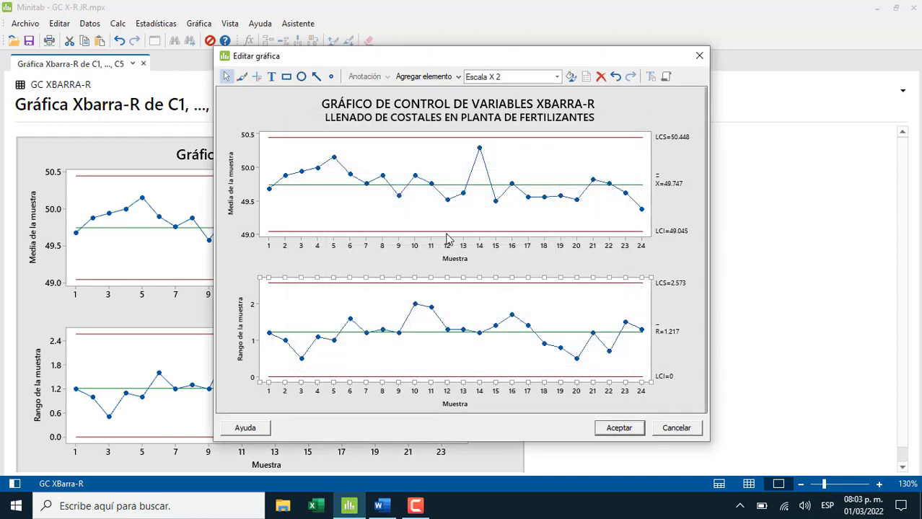
Customize the control limit lines of the means chart with line size 3
{"action": "double_click", "coordinate": [403, 143]}
{"action": "left_click", "coordinate": [328, 198]}
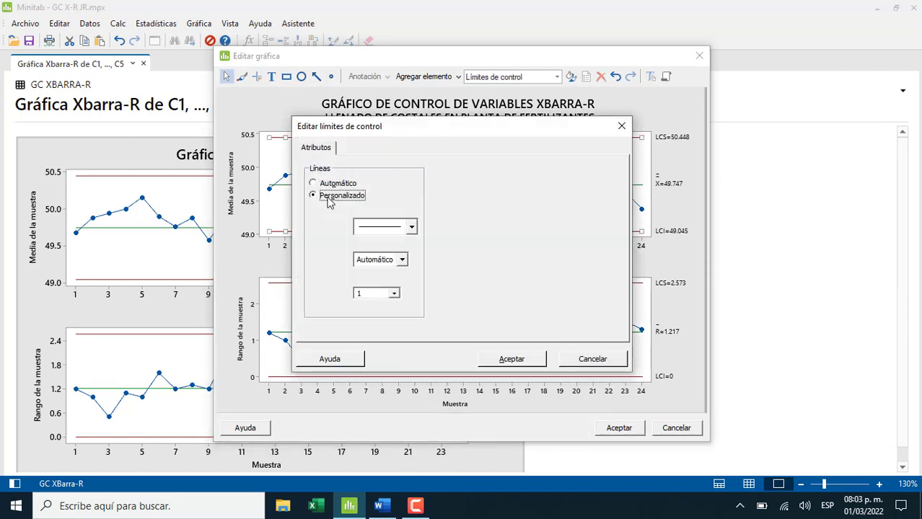
{"action": "left_click", "coordinate": [393, 294]}
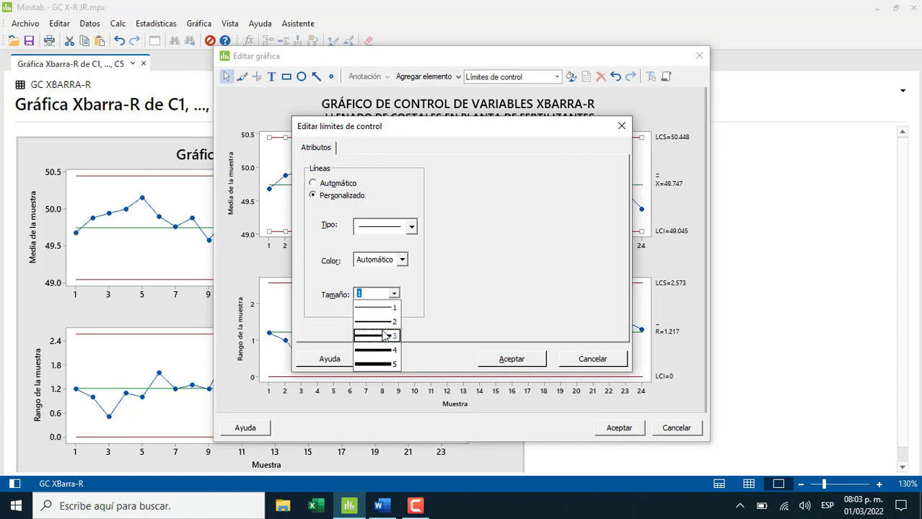
{"action": "left_click", "coordinate": [384, 336]}
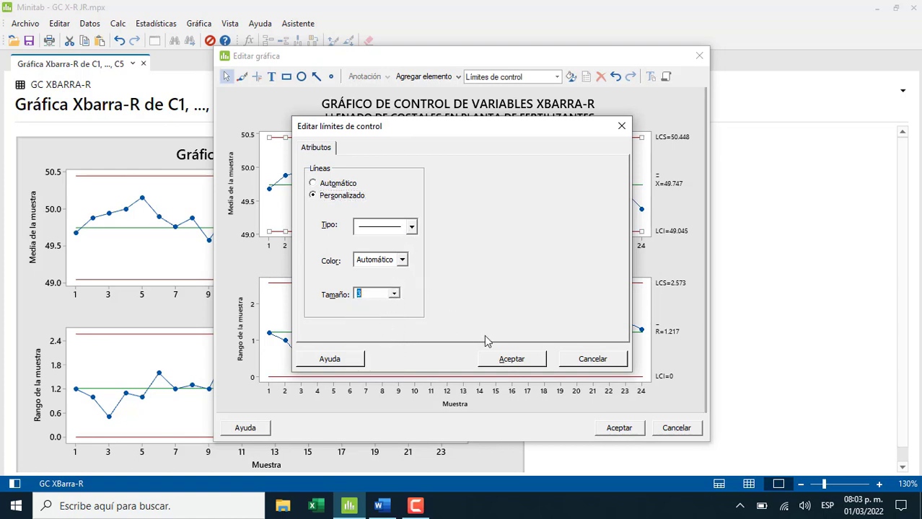
{"action": "left_click", "coordinate": [504, 359]}
Customize the center line of the means chart with line size 3
{"action": "left_click", "coordinate": [341, 185]}
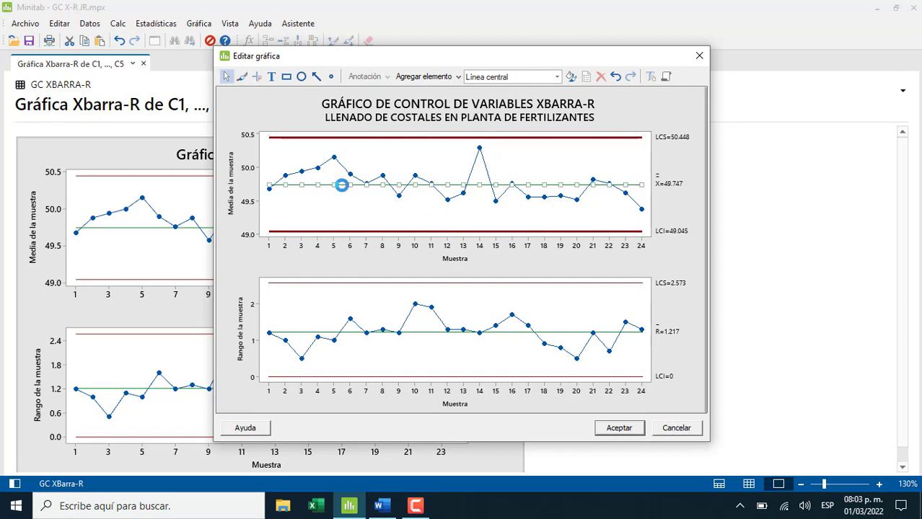
{"action": "double_click", "coordinate": [341, 185]}
{"action": "left_click", "coordinate": [343, 196]}
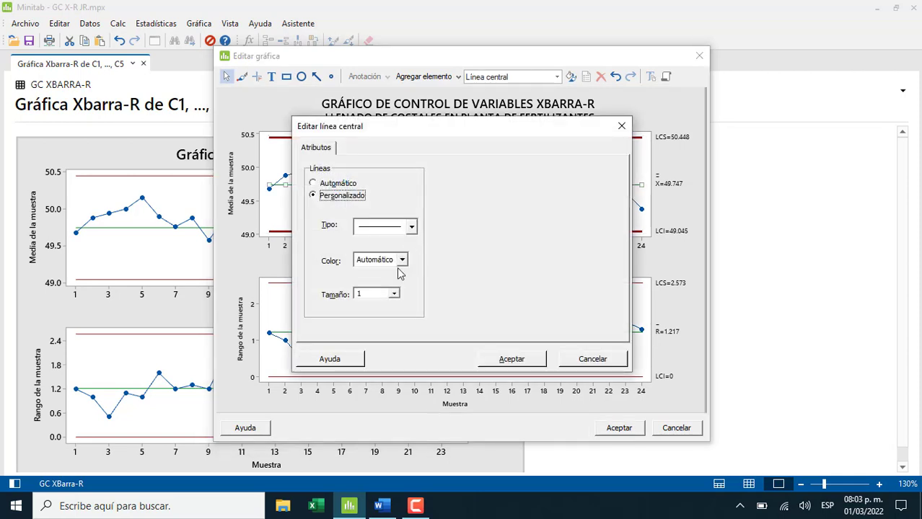
{"action": "left_click", "coordinate": [394, 300]}
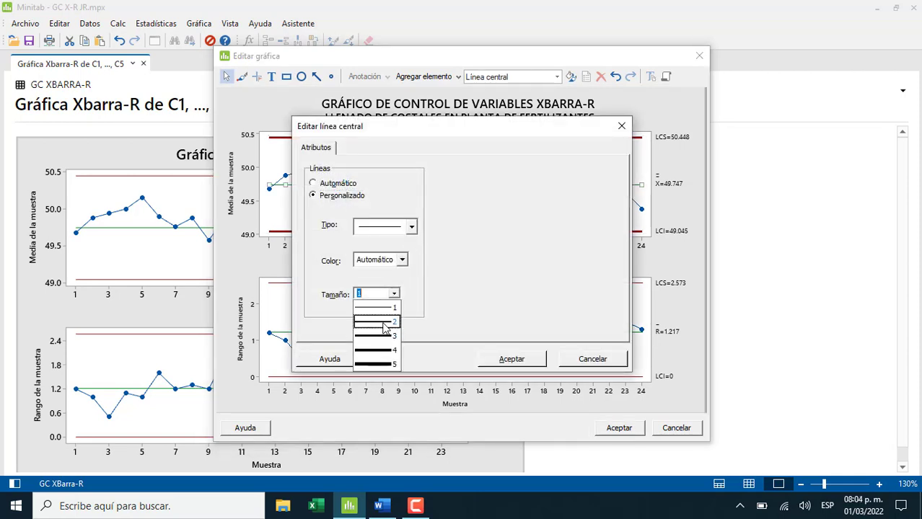
{"action": "left_click", "coordinate": [395, 340]}
{"action": "left_click", "coordinate": [507, 358]}
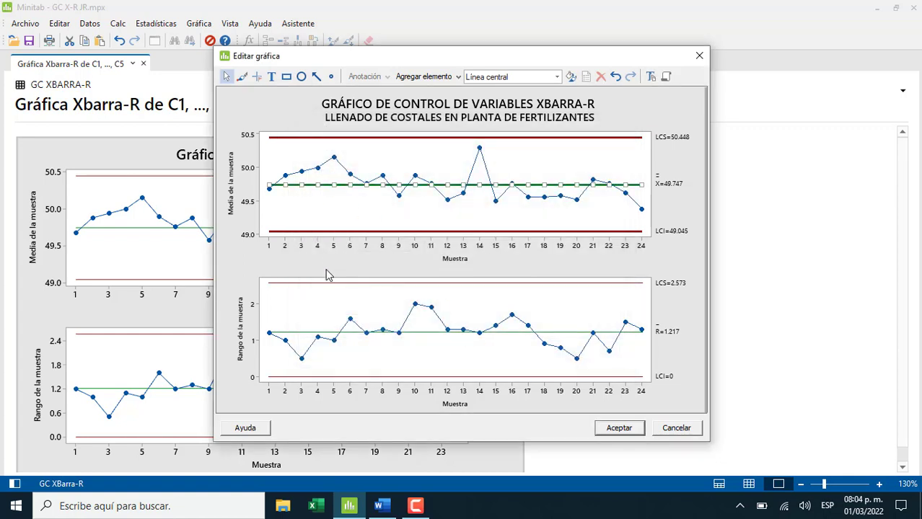
Customize the control limit lines of the range chart with line size 3
{"action": "double_click", "coordinate": [322, 284]}
{"action": "left_click", "coordinate": [326, 196]}
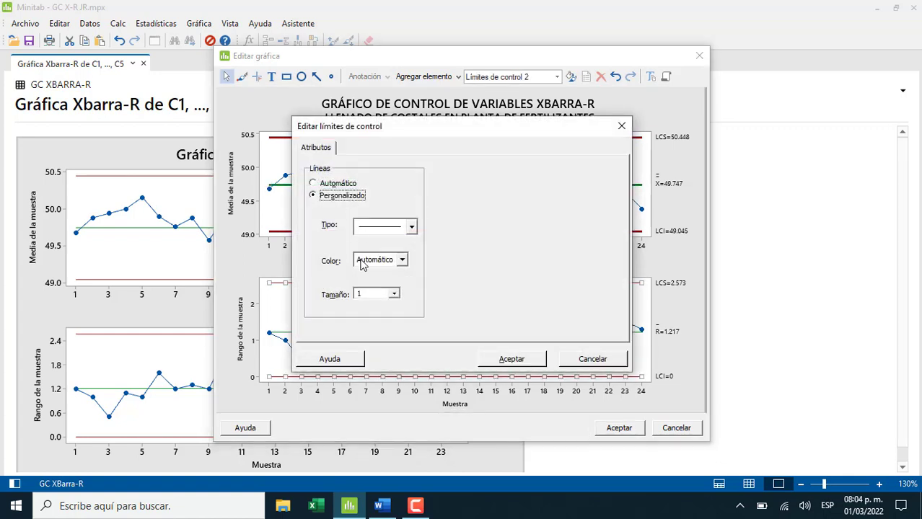
{"action": "left_click", "coordinate": [394, 298]}
{"action": "left_click", "coordinate": [394, 299]}
{"action": "left_click", "coordinate": [397, 339]}
{"action": "left_click", "coordinate": [510, 359]}
Customize the center line of the range chart with line size 3
{"action": "double_click", "coordinate": [292, 331]}
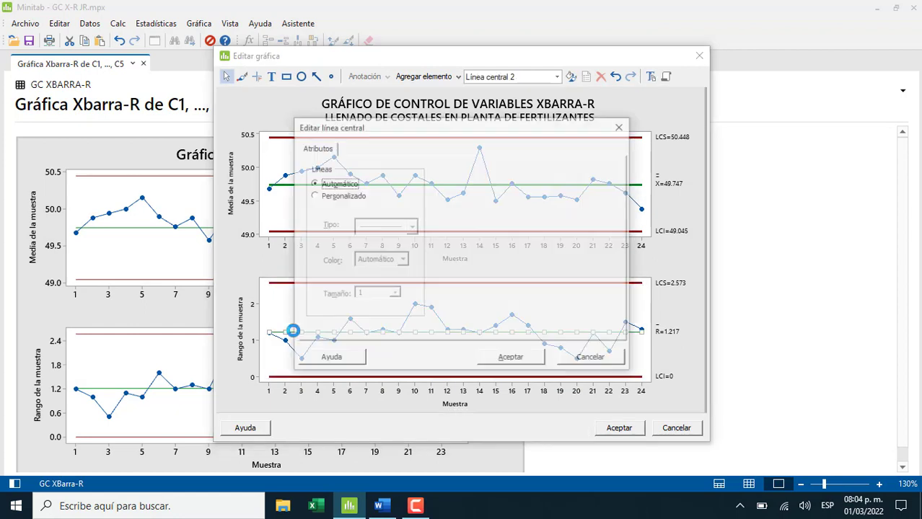
{"action": "left_click", "coordinate": [329, 195]}
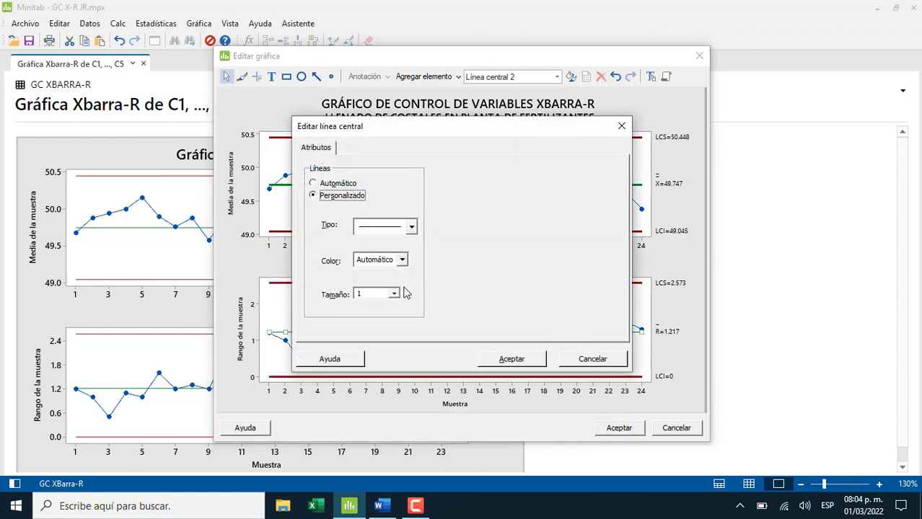
{"action": "left_click", "coordinate": [394, 294]}
{"action": "left_click", "coordinate": [395, 340]}
{"action": "left_click", "coordinate": [501, 360]}
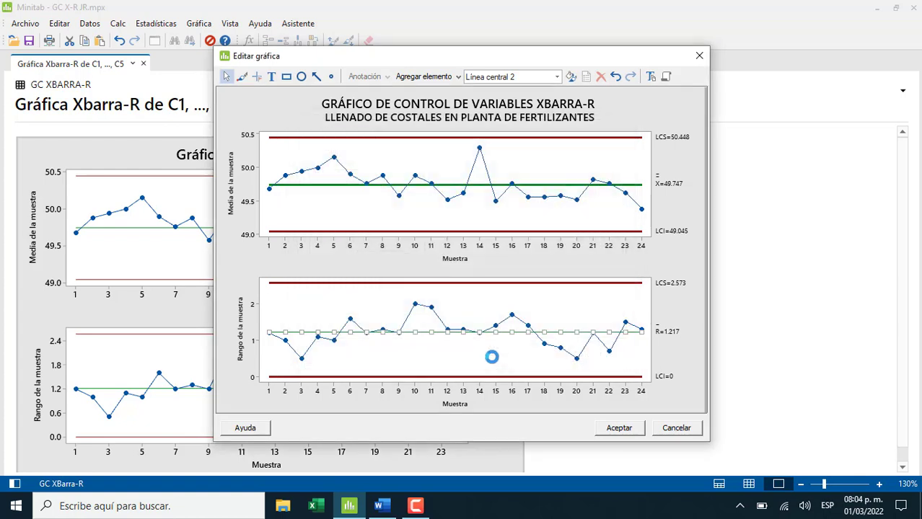
Thicken the connecting line between the points of the means chart using a custom line size
{"action": "double_click", "coordinate": [281, 184]}
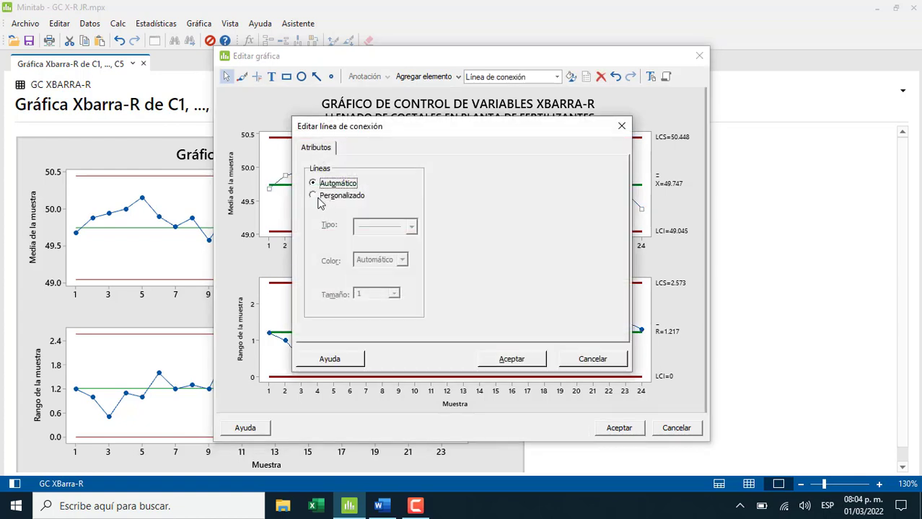
{"action": "left_click", "coordinate": [318, 199]}
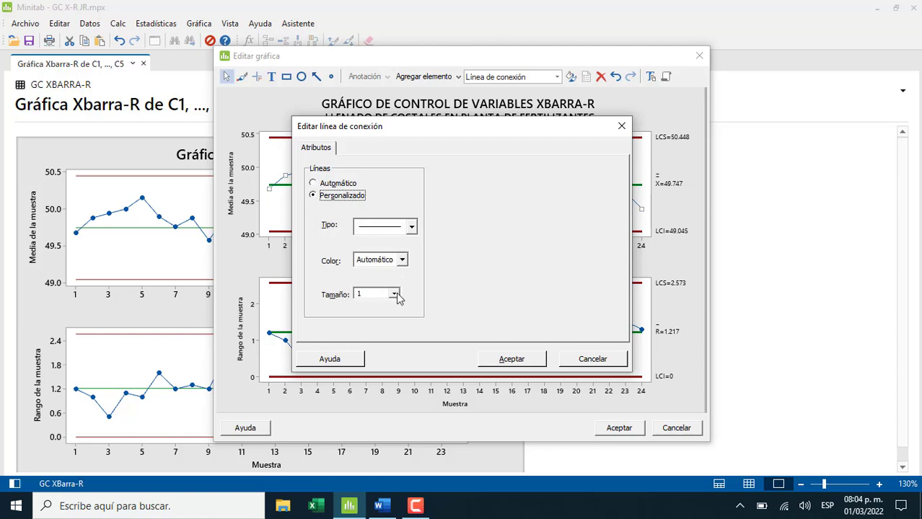
{"action": "left_click", "coordinate": [393, 294]}
{"action": "left_click", "coordinate": [396, 331]}
{"action": "left_click", "coordinate": [538, 365]}
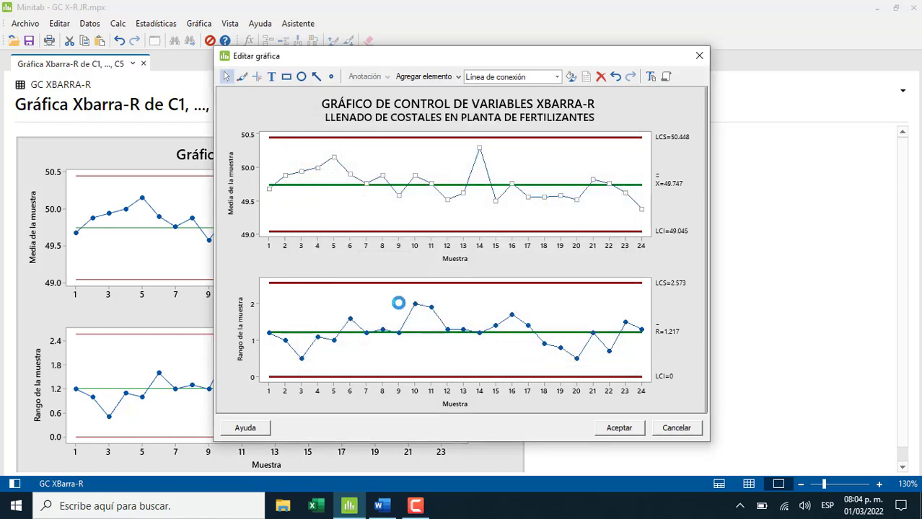
Customize the point symbols of the means chart to size 2, keeping their automatic color
{"action": "double_click", "coordinate": [318, 171]}
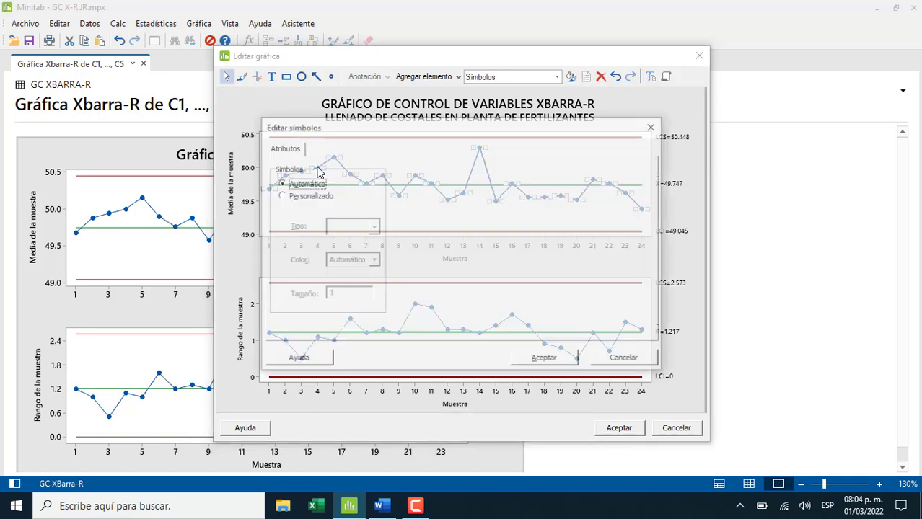
{"action": "left_click", "coordinate": [309, 196]}
{"action": "left_click", "coordinate": [372, 261]}
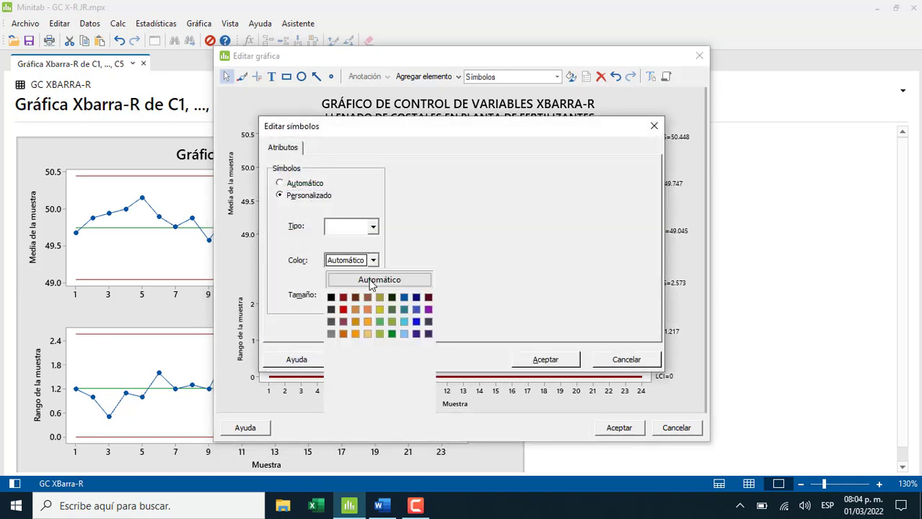
{"action": "left_click", "coordinate": [366, 261]}
{"action": "key", "text": "Tab"}
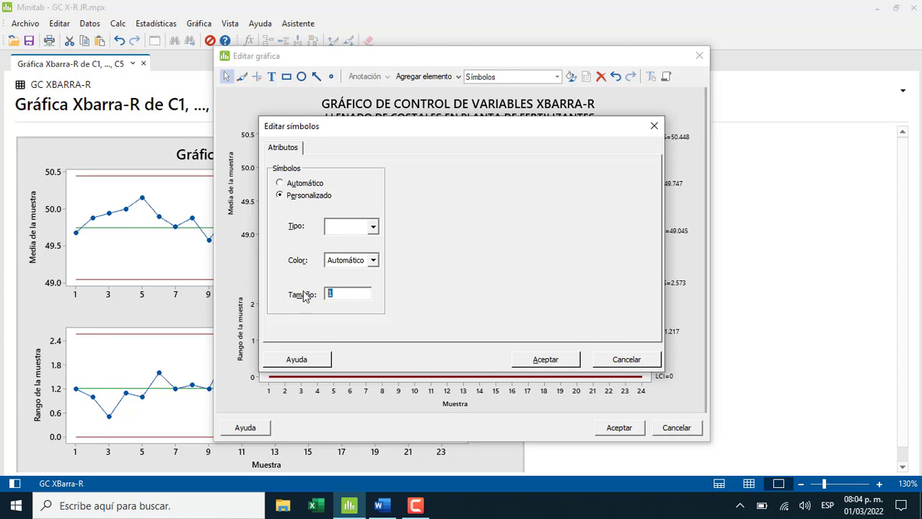
{"action": "type", "text": "2"}
{"action": "key", "text": "Return"}
{"action": "left_click", "coordinate": [385, 261]}
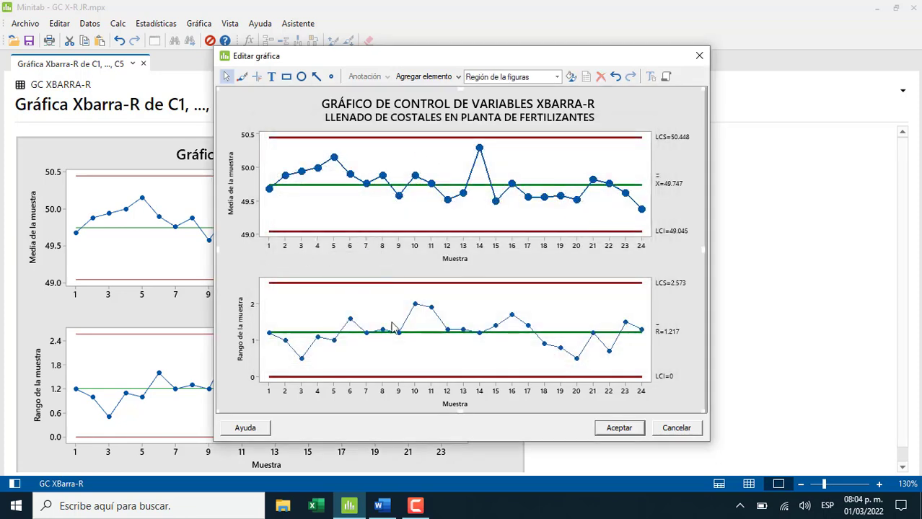
Thicken the connecting line between the points of the range chart using a custom line size
{"action": "mouse_move", "coordinate": [352, 324]}
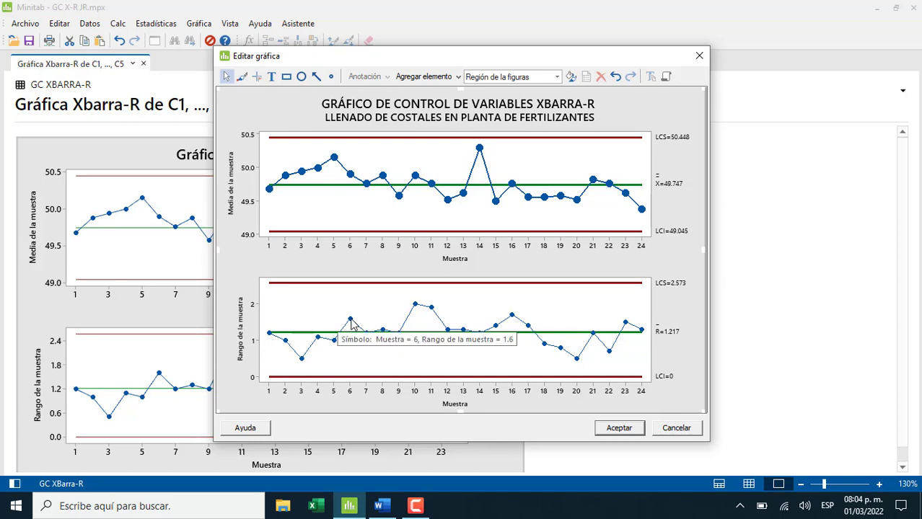
{"action": "double_click", "coordinate": [310, 349]}
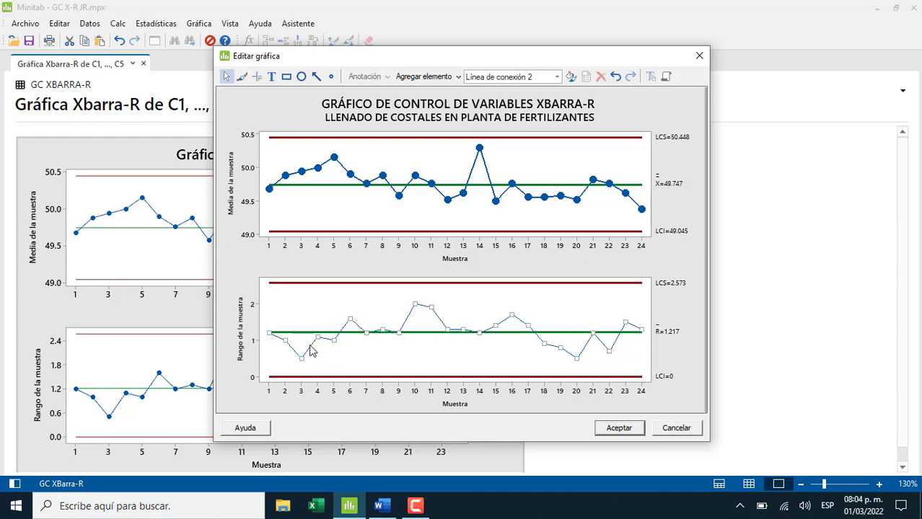
{"action": "left_click", "coordinate": [313, 195]}
{"action": "left_click", "coordinate": [394, 294]}
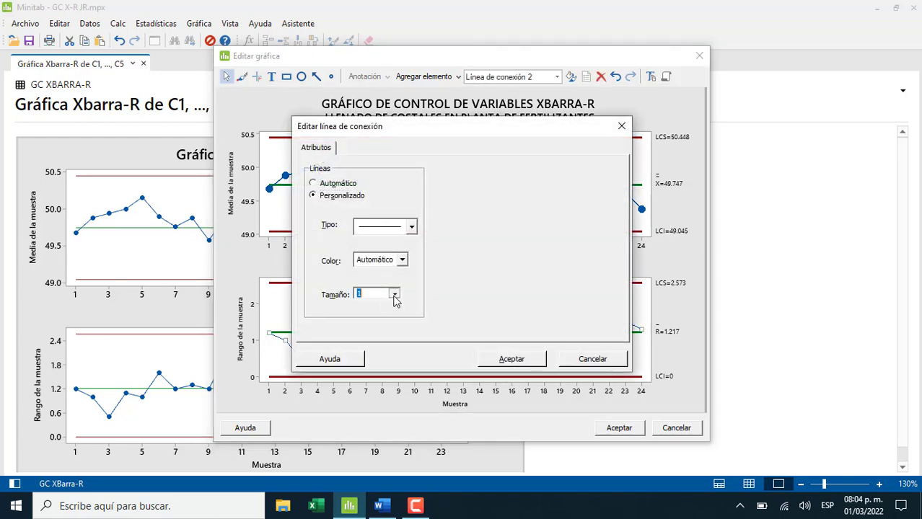
{"action": "left_click", "coordinate": [386, 323]}
{"action": "left_click", "coordinate": [511, 358]}
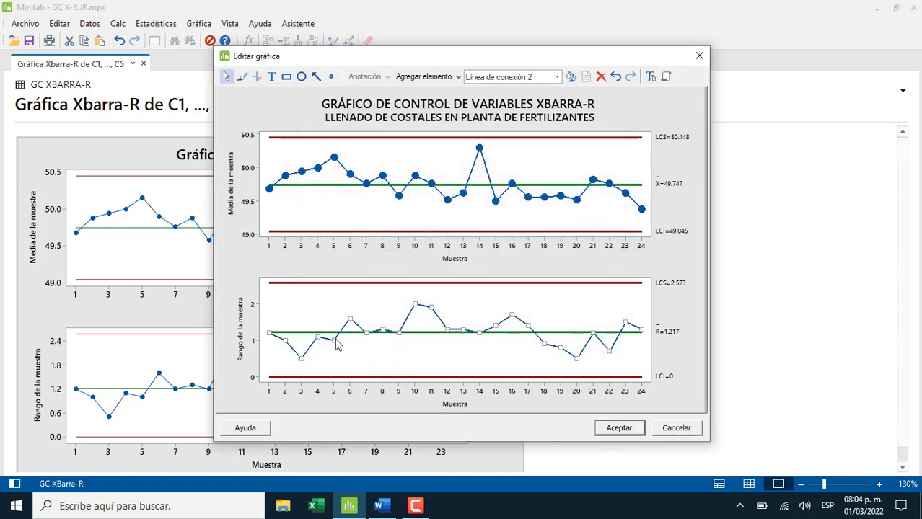
Customize the point symbols of the range chart to size 2, keeping their automatic color
{"action": "left_click", "coordinate": [335, 344]}
{"action": "double_click", "coordinate": [335, 345]}
{"action": "left_click", "coordinate": [293, 196]}
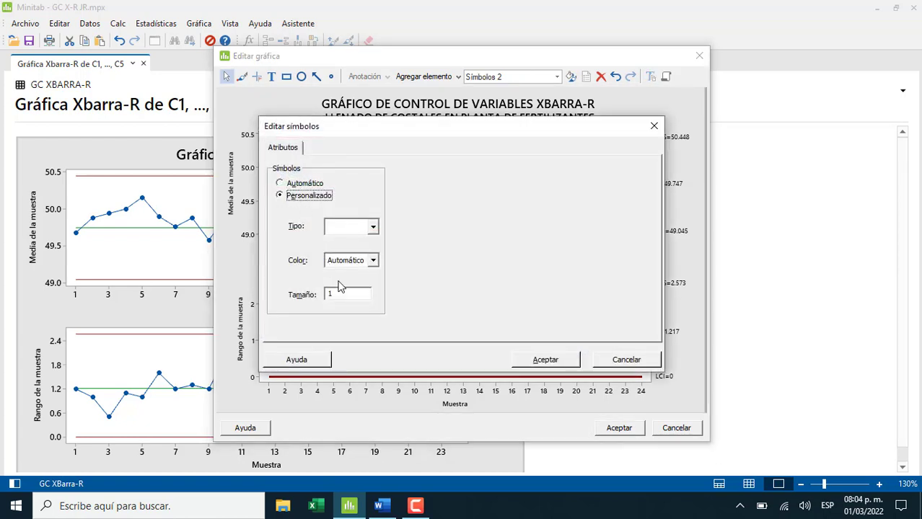
{"action": "double_click", "coordinate": [354, 297]}
{"action": "type", "text": "2"}
{"action": "key", "text": "Return"}
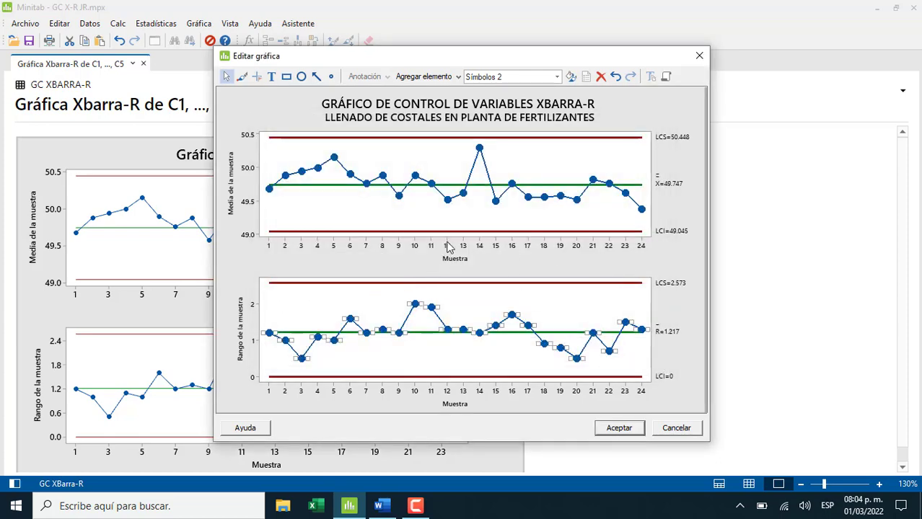
Set the font size of the means chart's axis labels, "Media de la muestra" and "Muestra", to 12
{"action": "double_click", "coordinate": [230, 173]}
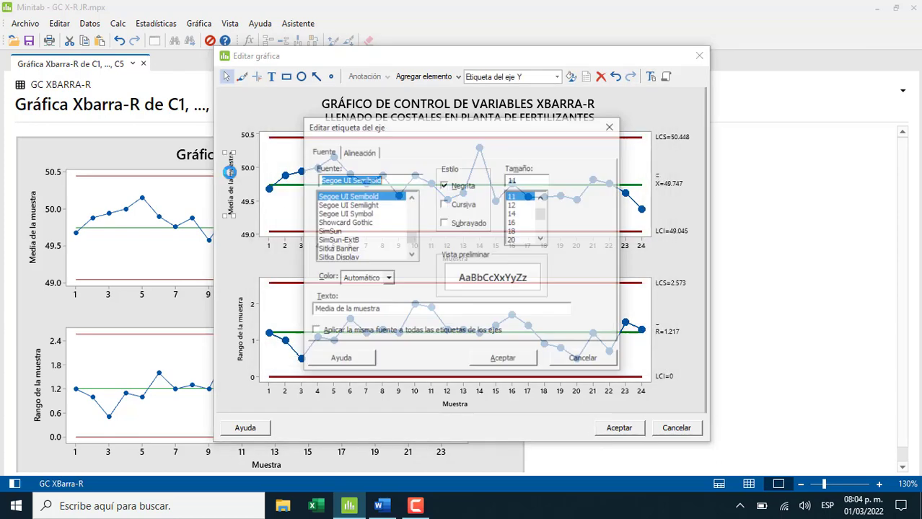
{"action": "left_click", "coordinate": [522, 206]}
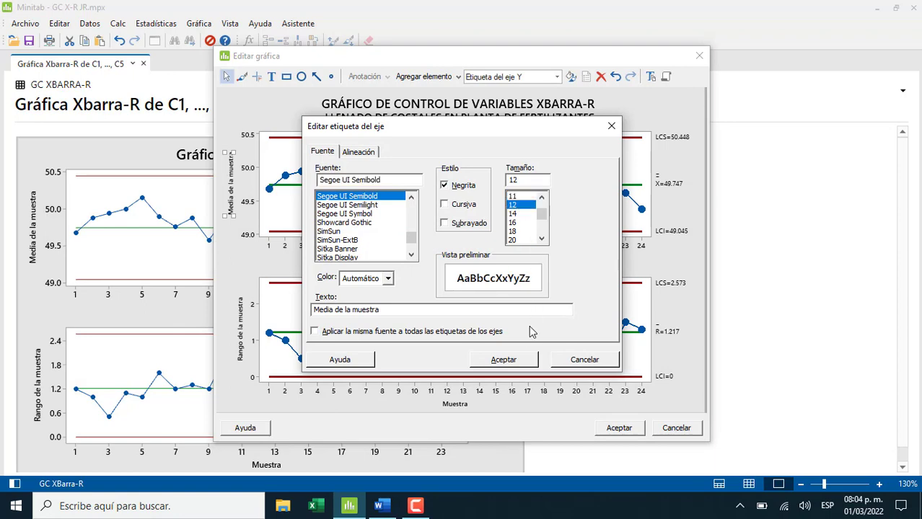
{"action": "left_click", "coordinate": [520, 362]}
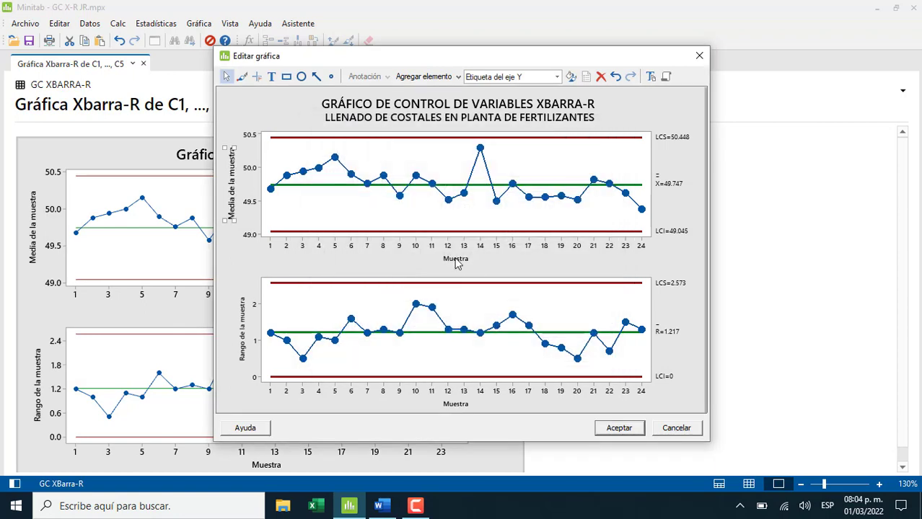
{"action": "left_click", "coordinate": [455, 260]}
{"action": "double_click", "coordinate": [455, 260]}
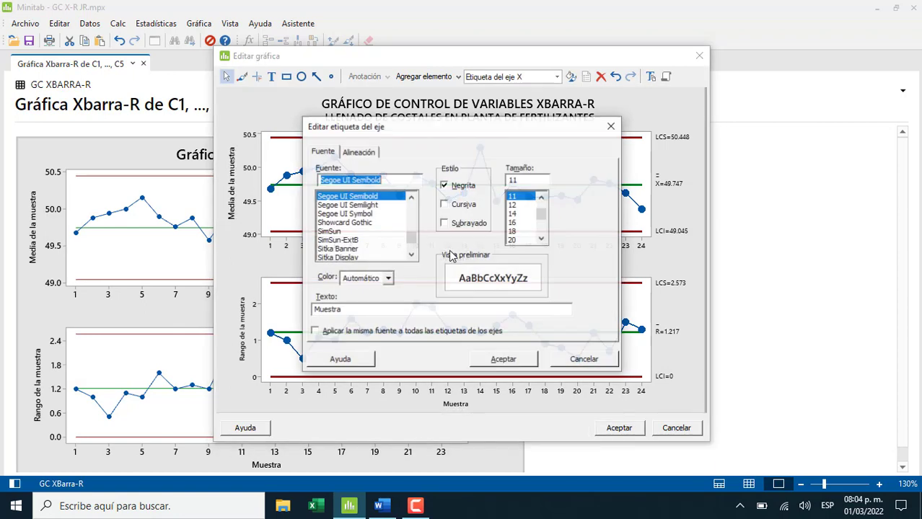
{"action": "left_click", "coordinate": [522, 205]}
{"action": "left_click", "coordinate": [502, 359]}
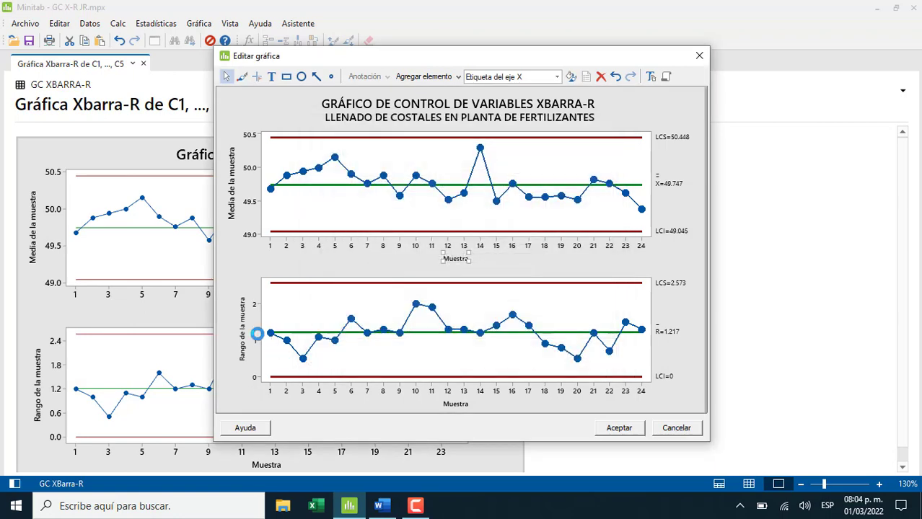
Set the font size of the range chart's axis labels, "Rango de la muestra" and "Muestra", to 12
{"action": "double_click", "coordinate": [244, 333]}
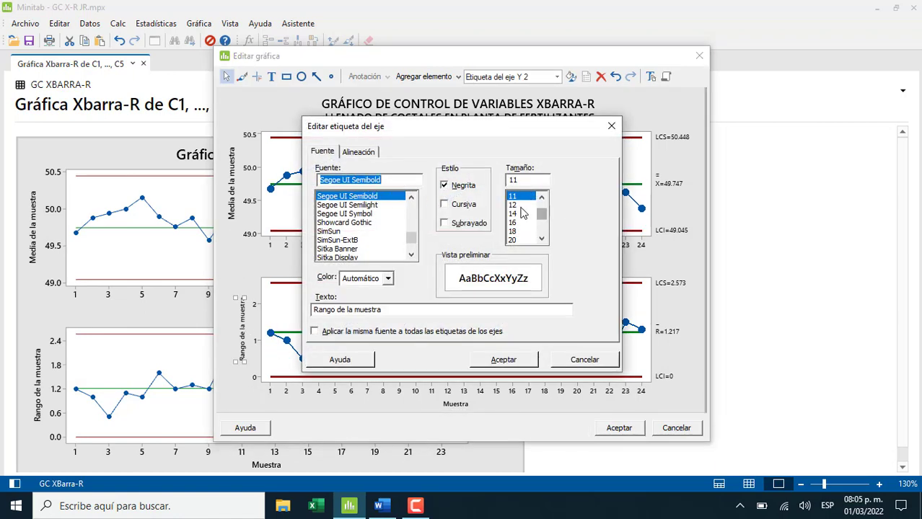
{"action": "left_click", "coordinate": [520, 205]}
{"action": "left_click", "coordinate": [507, 358]}
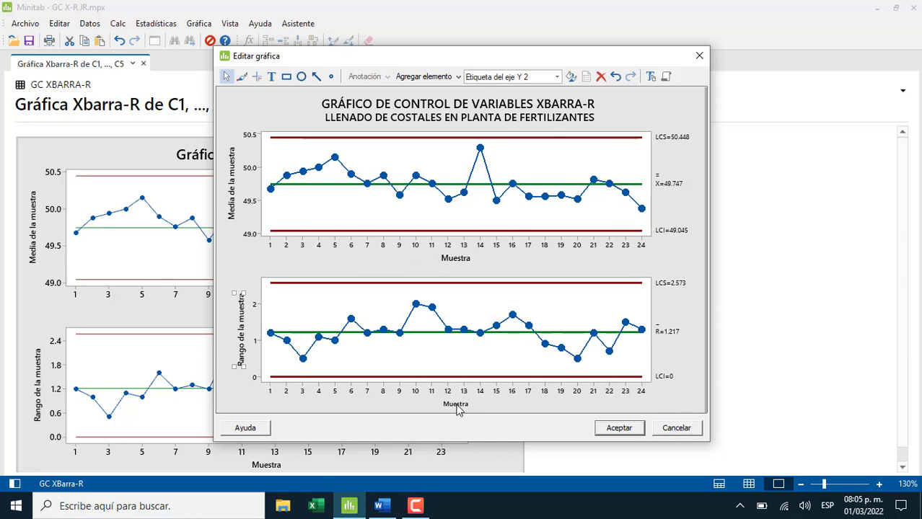
{"action": "double_click", "coordinate": [455, 405]}
{"action": "left_click", "coordinate": [522, 206]}
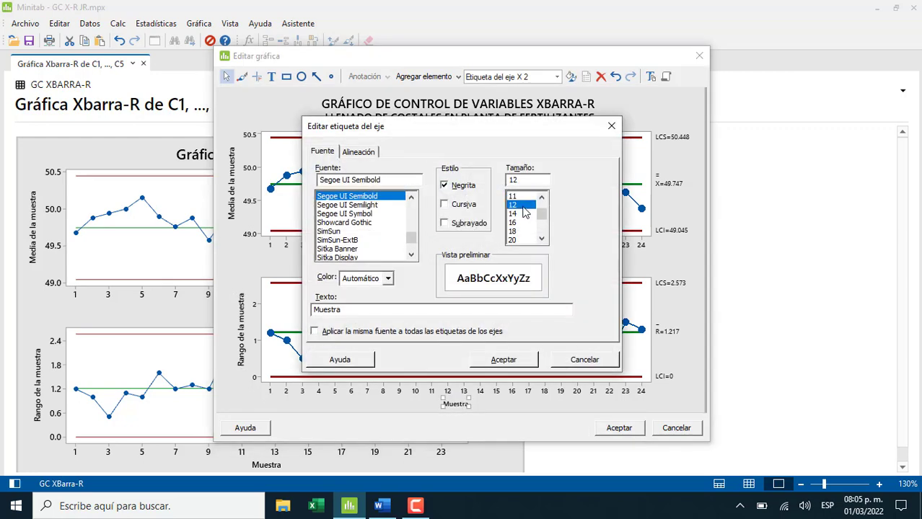
{"action": "left_click", "coordinate": [507, 359]}
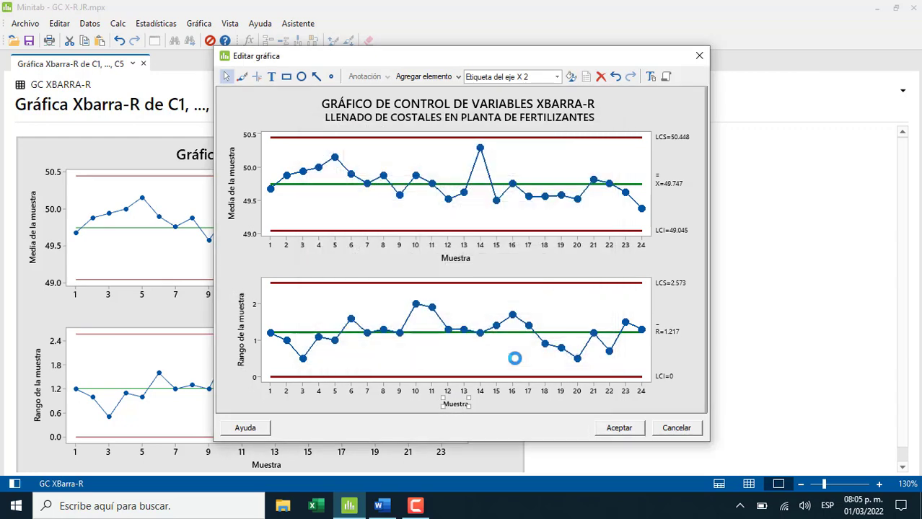
Add a footnote to the graph containing the author's full name
{"action": "left_click", "coordinate": [445, 78]}
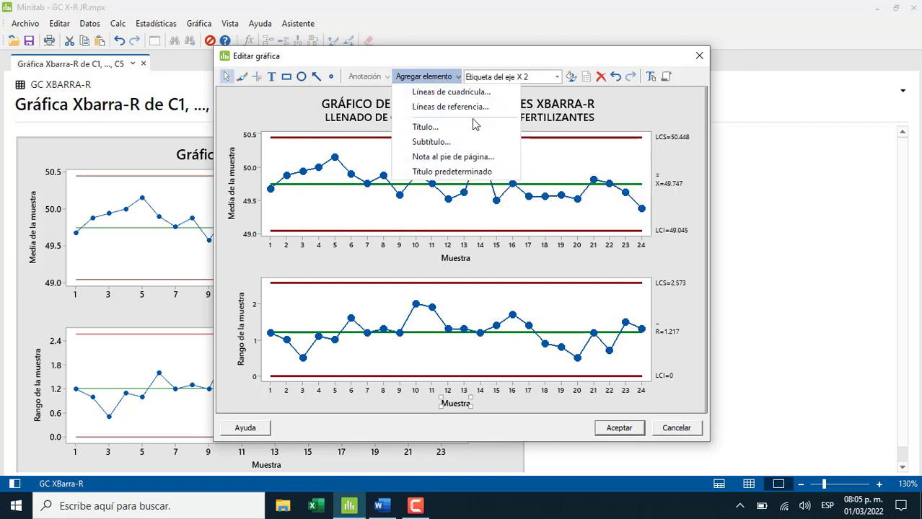
{"action": "left_click", "coordinate": [466, 157]}
{"action": "left_click_drag", "start_coordinate": [438, 126], "coordinate": [509, 186]}
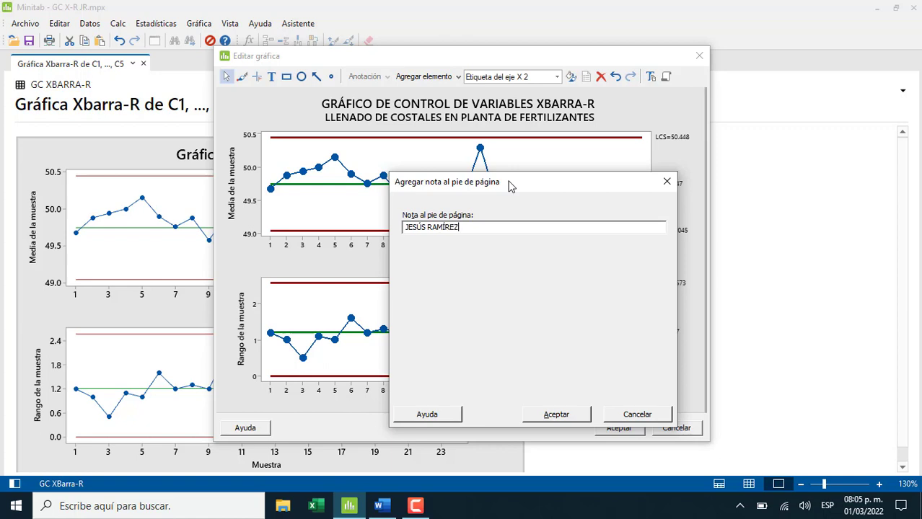
{"action": "key", "text": "Return"}
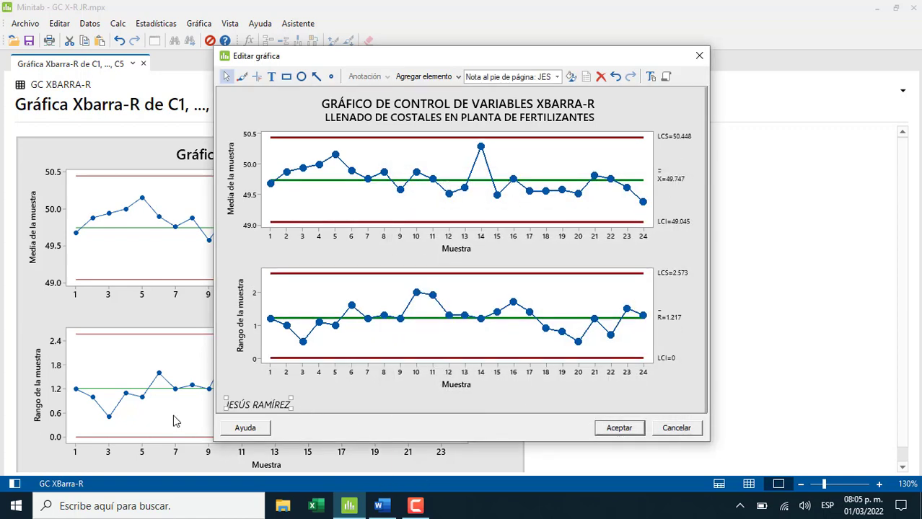
Format the footnote text as bold without italics at font size 12
{"action": "double_click", "coordinate": [281, 406]}
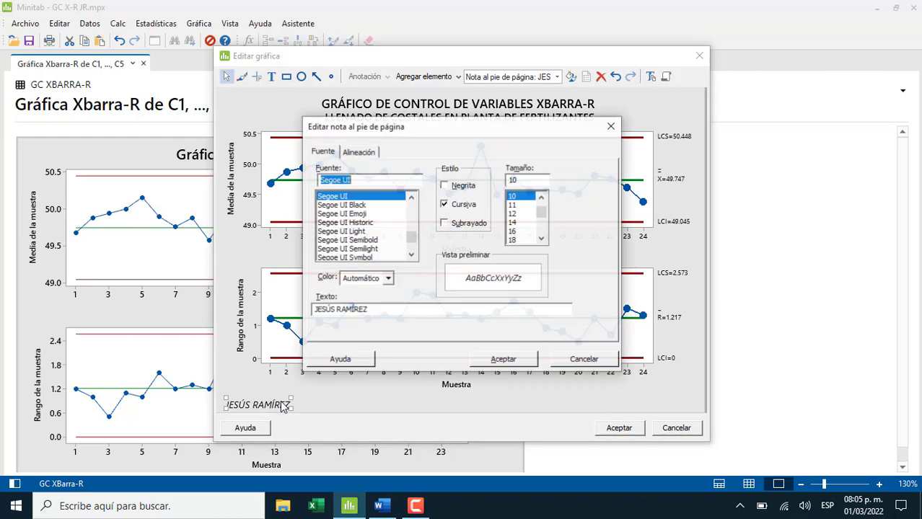
{"action": "left_click", "coordinate": [445, 205]}
{"action": "left_click", "coordinate": [445, 185]}
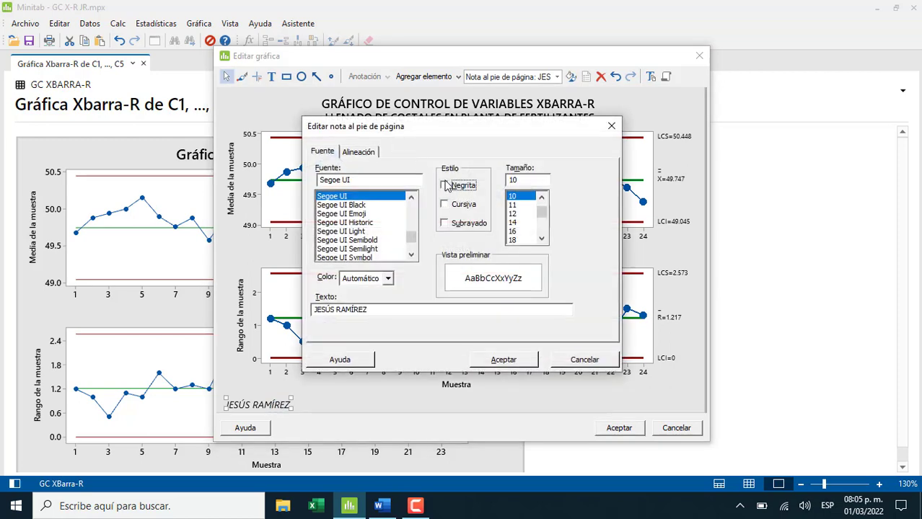
{"action": "left_click", "coordinate": [513, 213]}
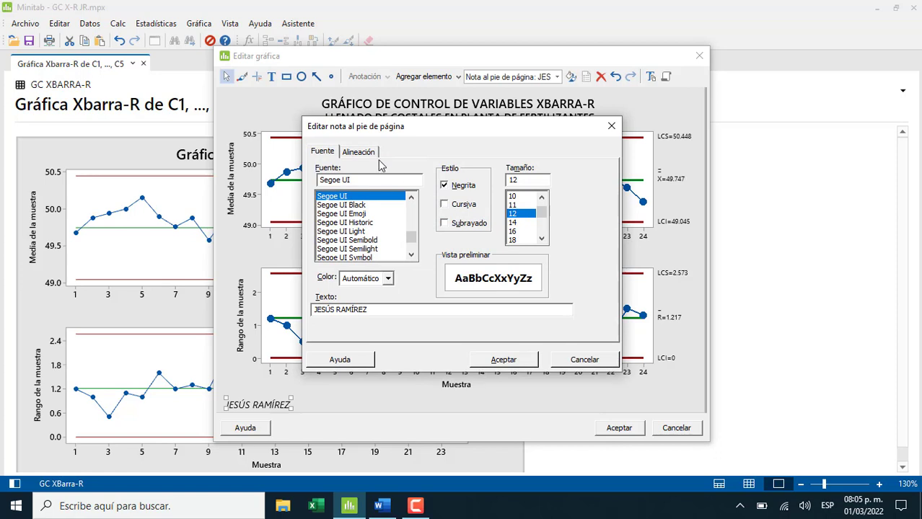
Change the footnote's font to Myanmar Text
{"action": "left_click", "coordinate": [412, 197]}
{"action": "left_click", "coordinate": [411, 197]}
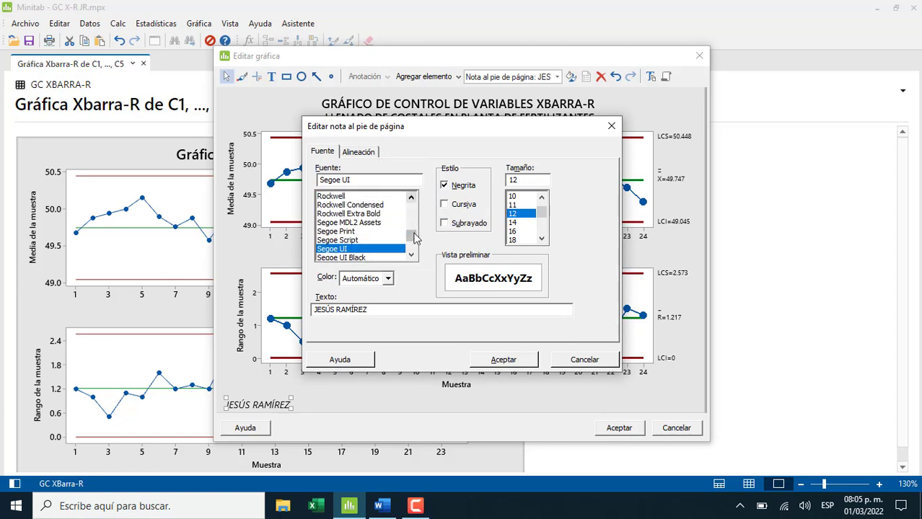
{"action": "left_click", "coordinate": [411, 231]}
{"action": "scroll", "coordinate": [363, 238], "scroll_direction": "down", "scroll_amount": 4}
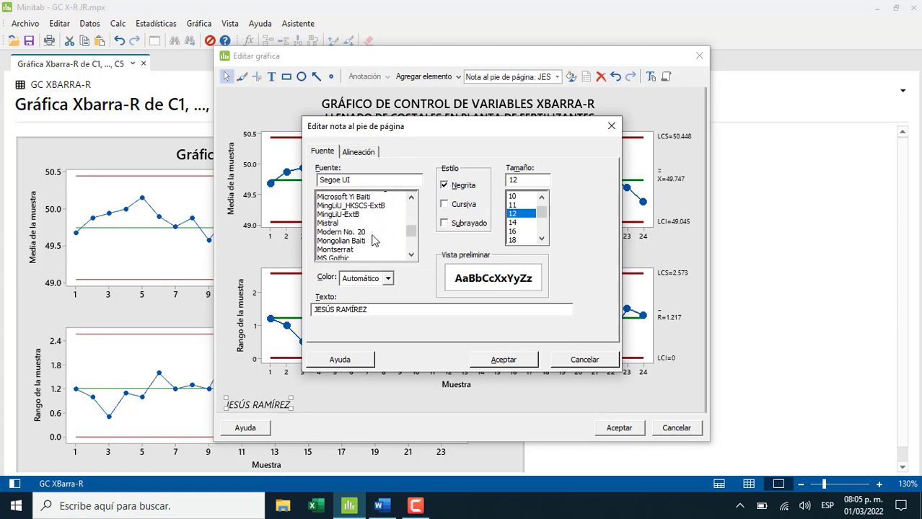
{"action": "scroll", "coordinate": [357, 227], "scroll_direction": "down", "scroll_amount": 3}
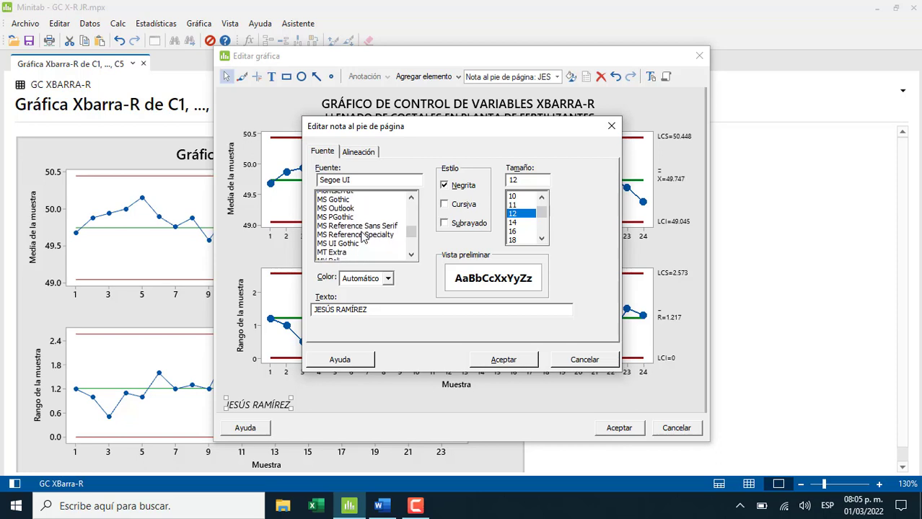
{"action": "left_click", "coordinate": [359, 232]}
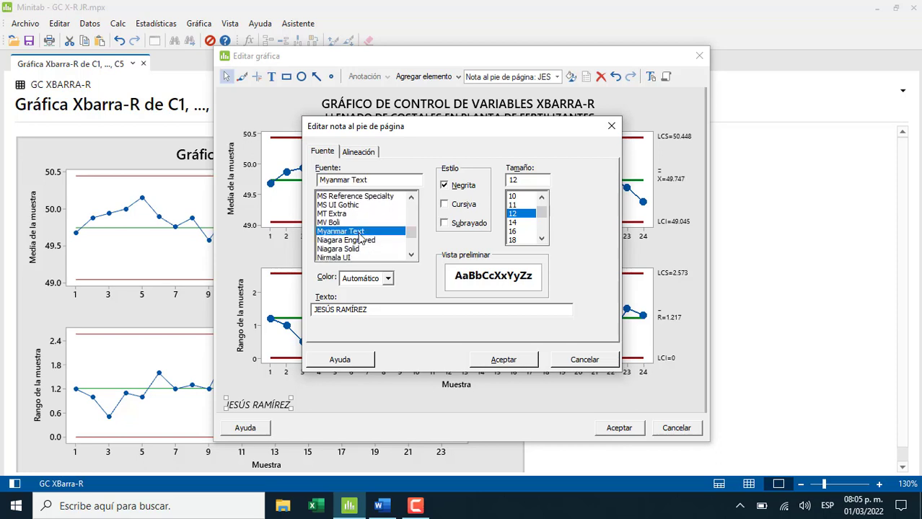
Center the footnote on the figure and set its font size to 11
{"action": "left_click", "coordinate": [358, 153]}
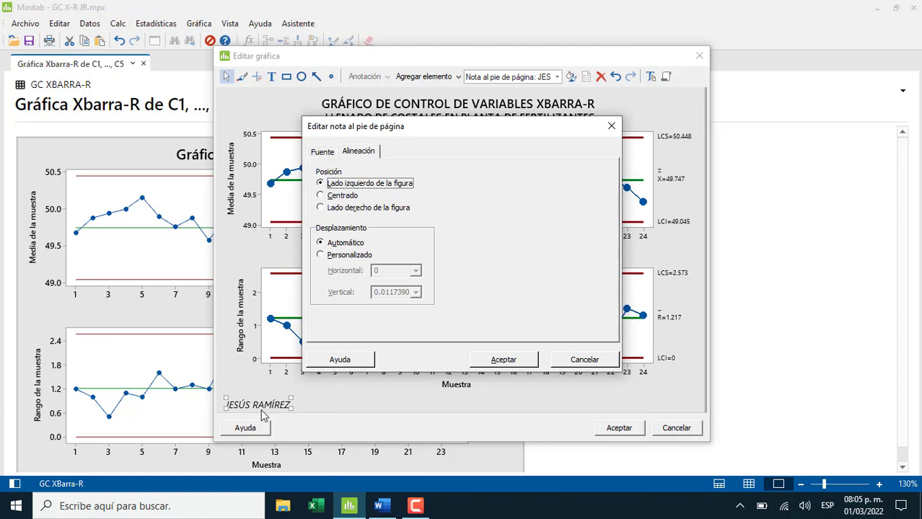
{"action": "left_click", "coordinate": [335, 196]}
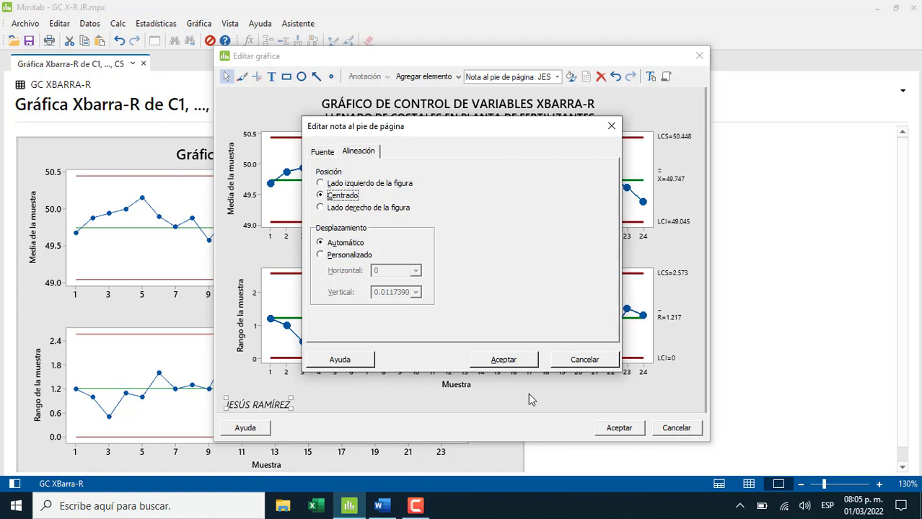
{"action": "left_click", "coordinate": [323, 153]}
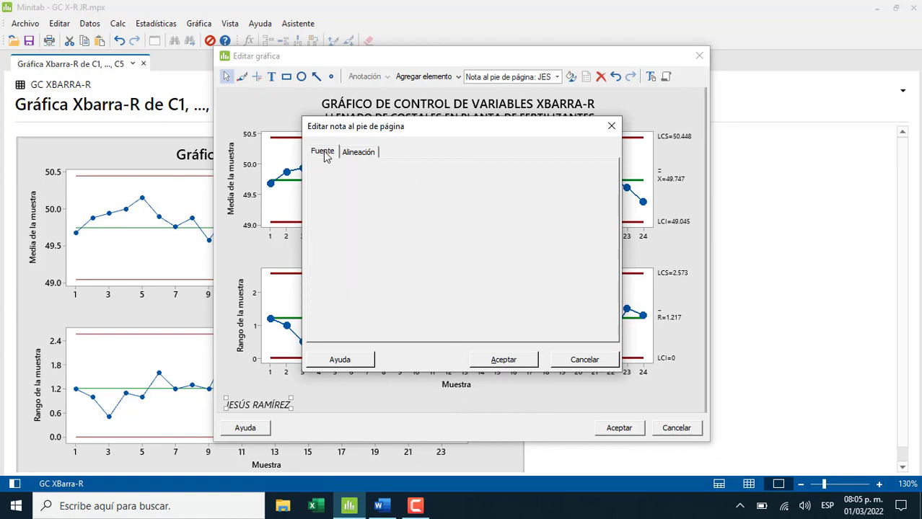
{"action": "scroll", "coordinate": [525, 231], "scroll_direction": "up", "scroll_amount": 2}
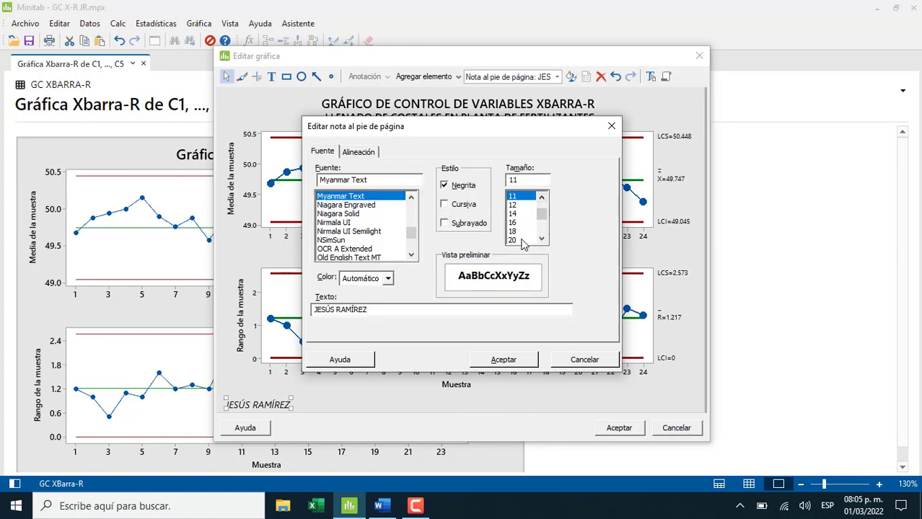
{"action": "left_click", "coordinate": [505, 358]}
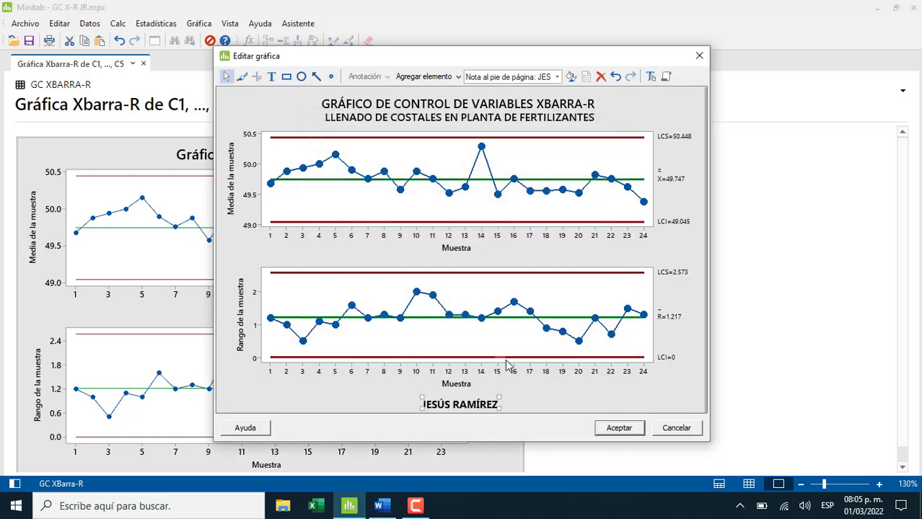
Fill the whole figure region with a custom downward-diagonal hatch pattern and a light green background colour
{"action": "left_click", "coordinate": [536, 393]}
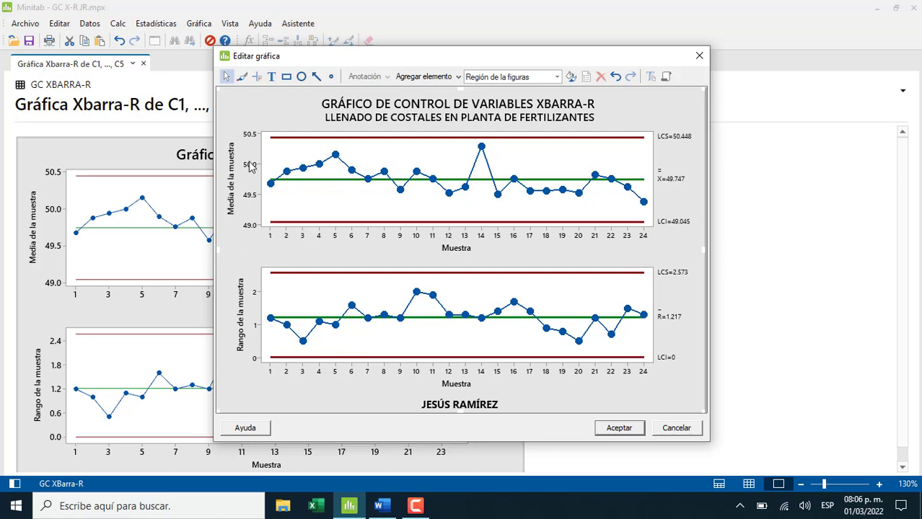
{"action": "double_click", "coordinate": [248, 251]}
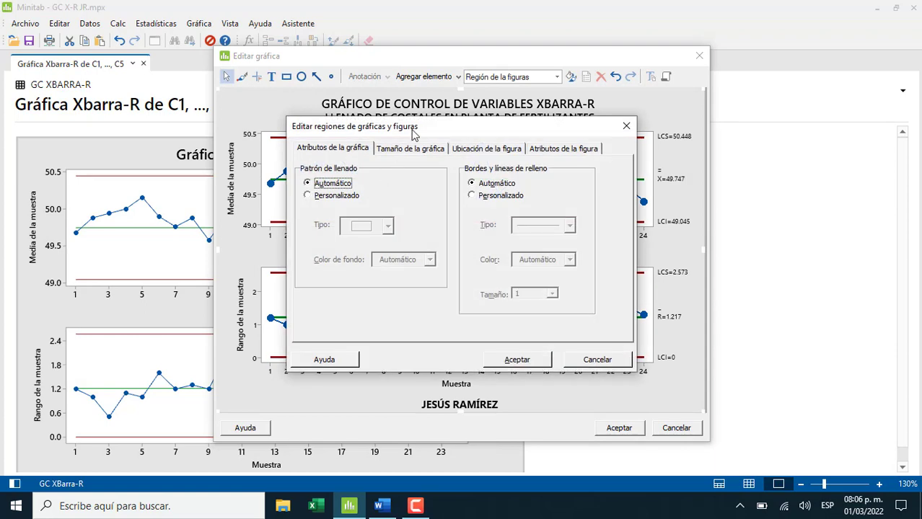
{"action": "left_click_drag", "start_coordinate": [411, 130], "coordinate": [667, 128]}
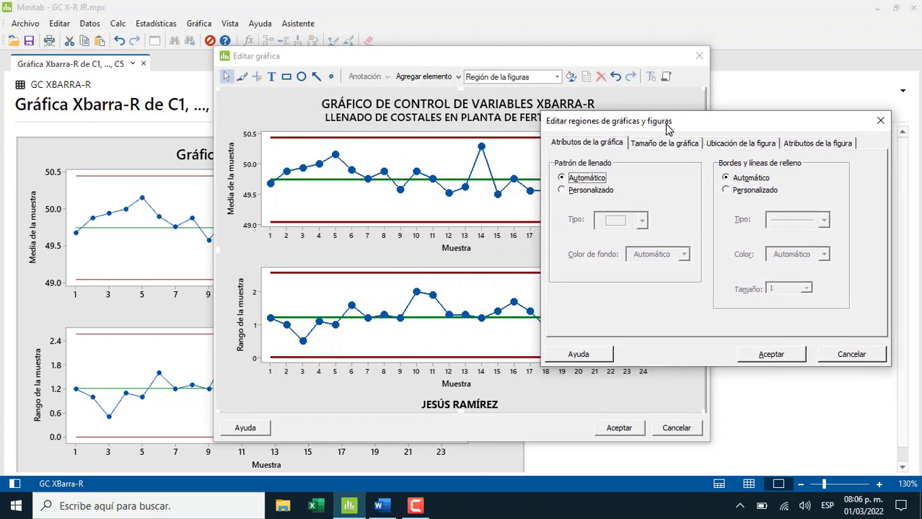
{"action": "left_click", "coordinate": [597, 190]}
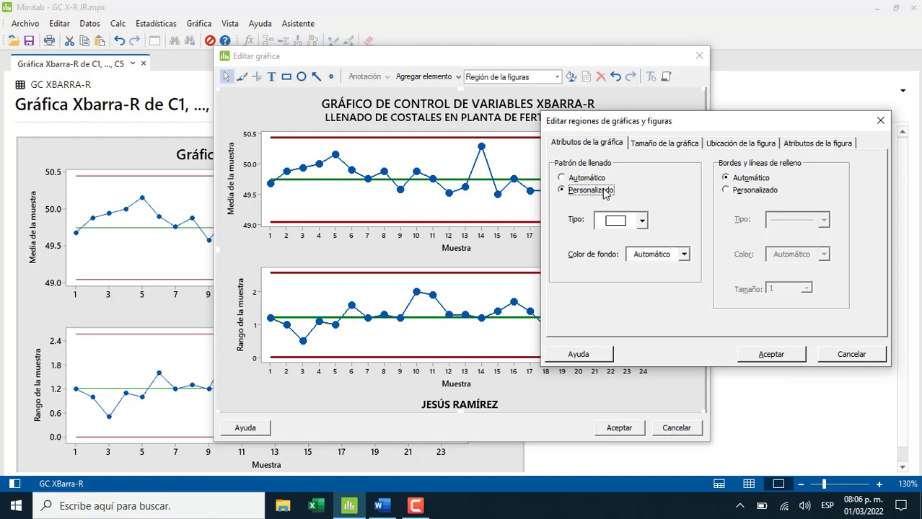
{"action": "left_click", "coordinate": [617, 221]}
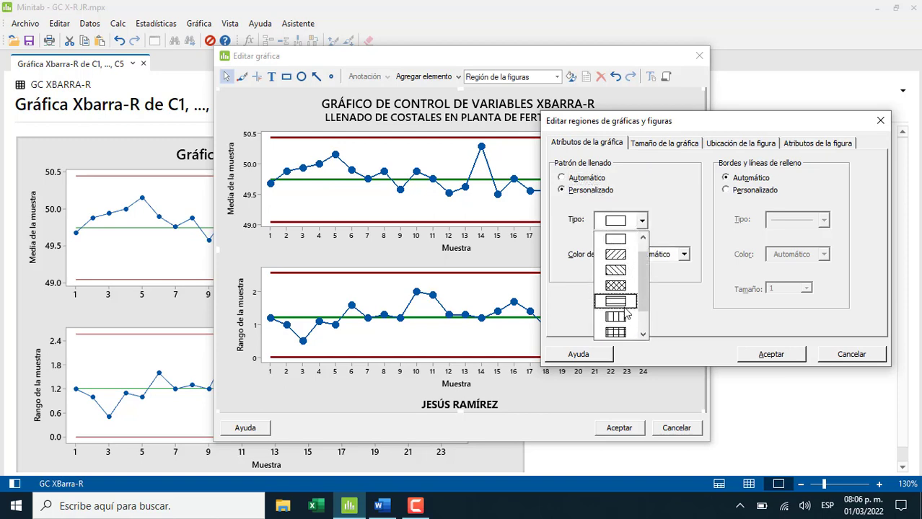
{"action": "scroll", "coordinate": [626, 333], "scroll_direction": "down", "scroll_amount": 1}
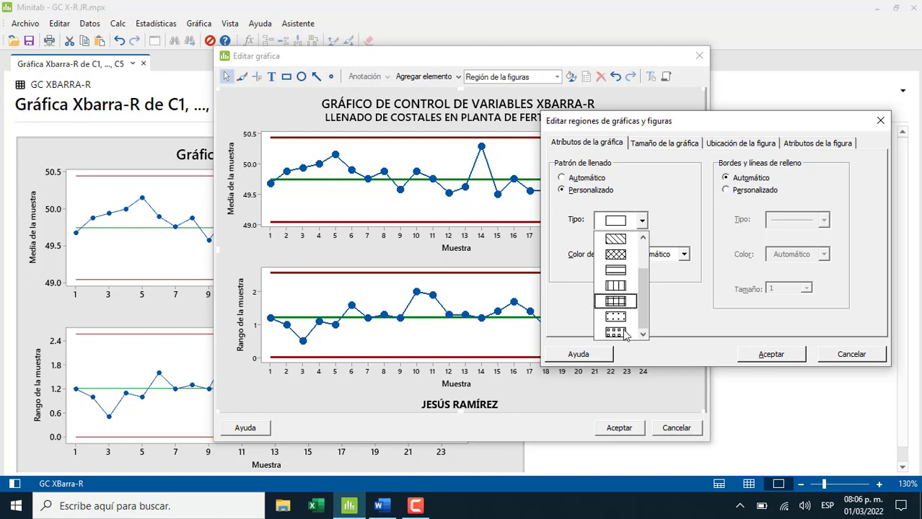
{"action": "scroll", "coordinate": [628, 282], "scroll_direction": "up", "scroll_amount": 2}
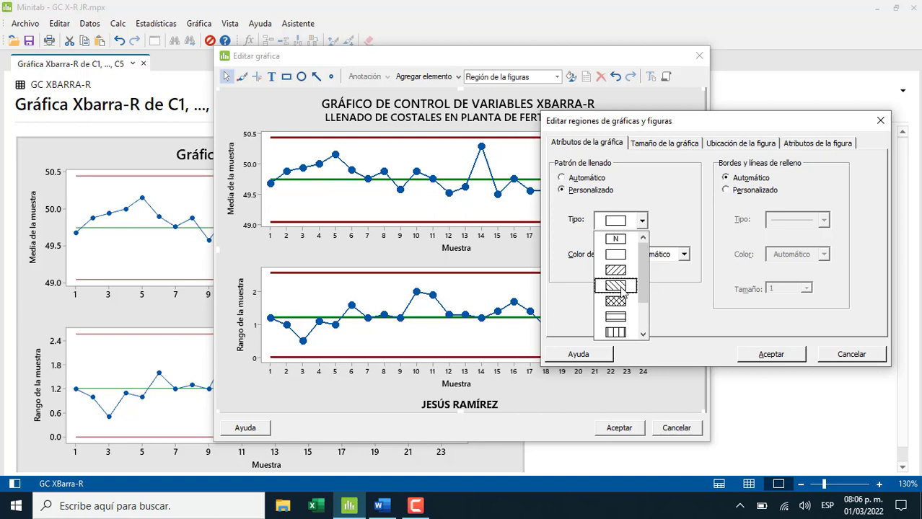
{"action": "left_click", "coordinate": [622, 287]}
{"action": "left_click", "coordinate": [654, 258]}
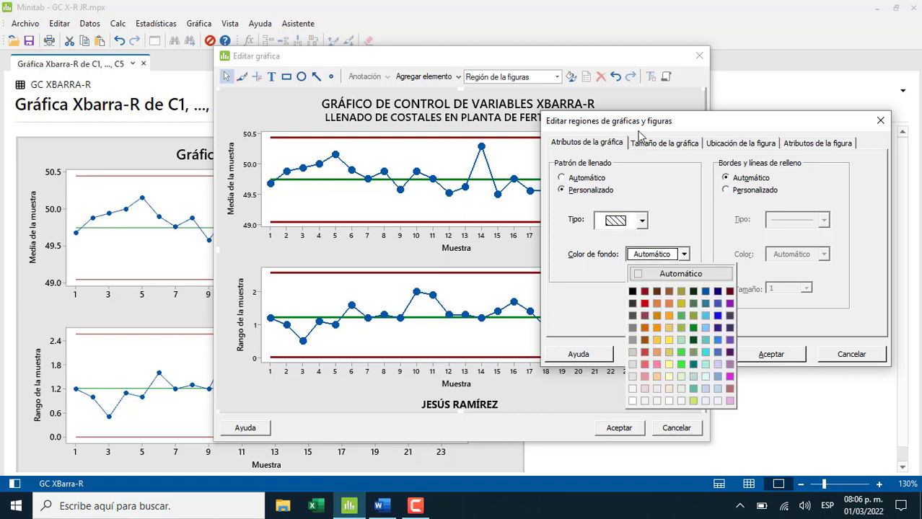
{"action": "left_click", "coordinate": [688, 377]}
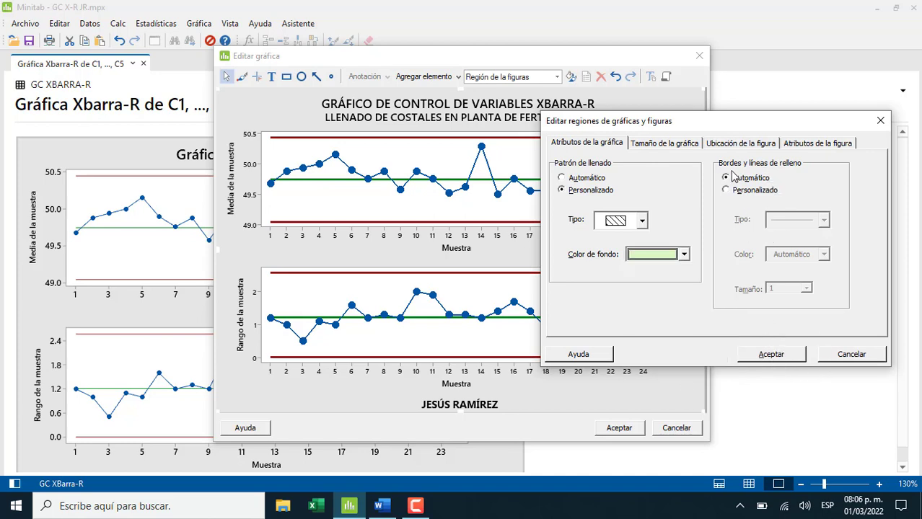
{"action": "left_click", "coordinate": [771, 360]}
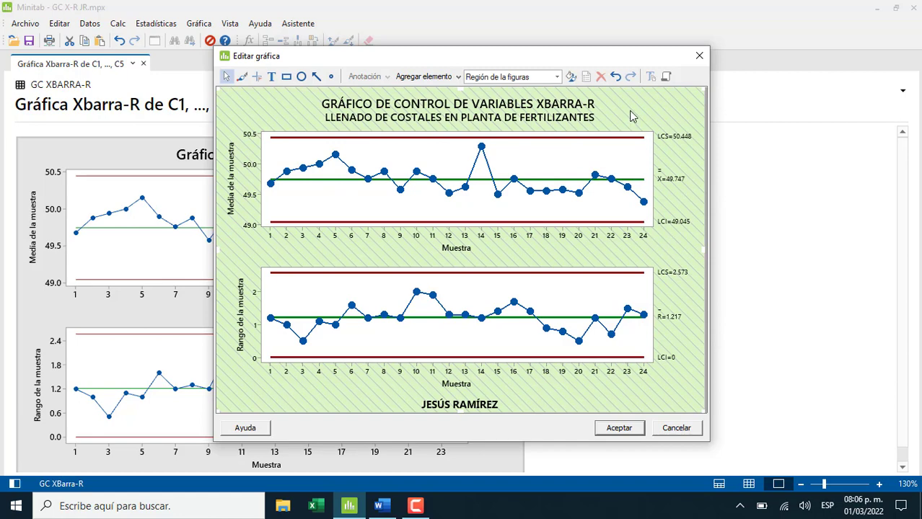
Make the upper control limit label of the means chart bold and set its font size to 11
{"action": "double_click", "coordinate": [675, 142]}
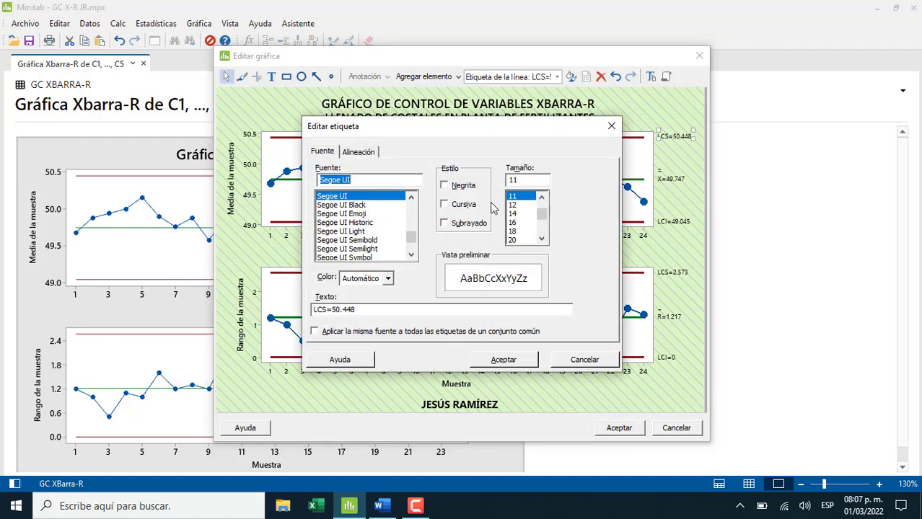
{"action": "left_click", "coordinate": [444, 185]}
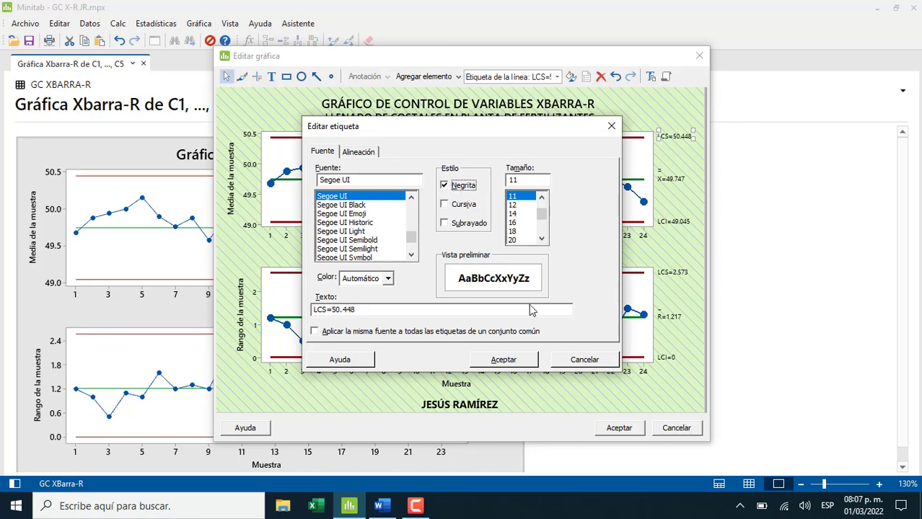
{"action": "left_click", "coordinate": [514, 212]}
{"action": "left_click", "coordinate": [520, 358]}
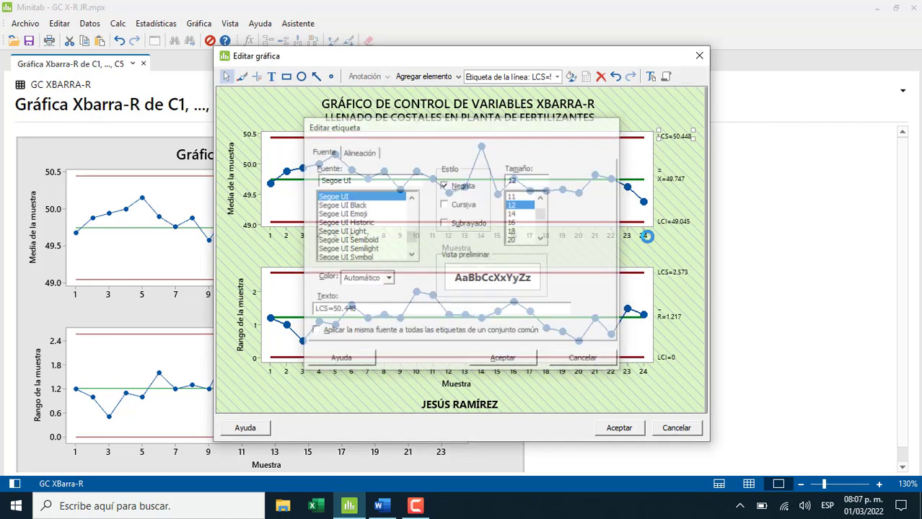
{"action": "double_click", "coordinate": [662, 136]}
{"action": "left_click", "coordinate": [518, 196]}
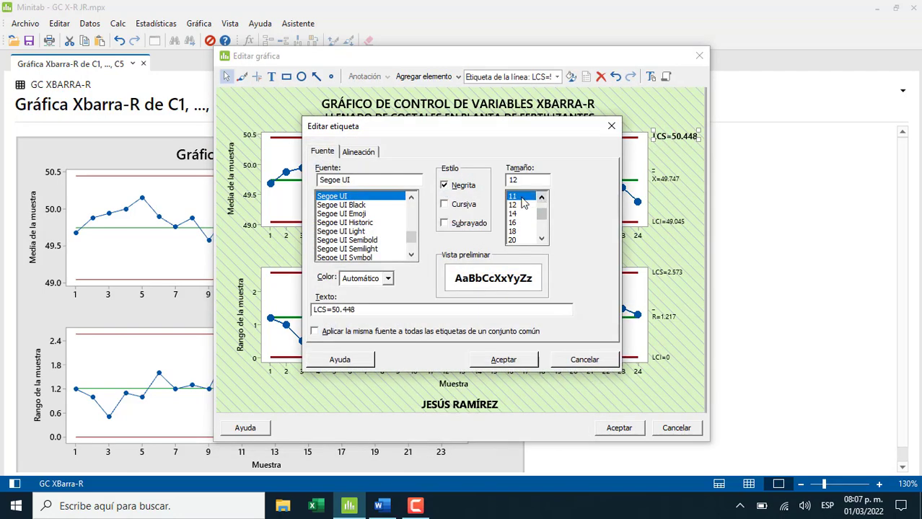
{"action": "left_click", "coordinate": [503, 359]}
Make the centre line label and the lower control limit label of the means chart bold
{"action": "double_click", "coordinate": [668, 180]}
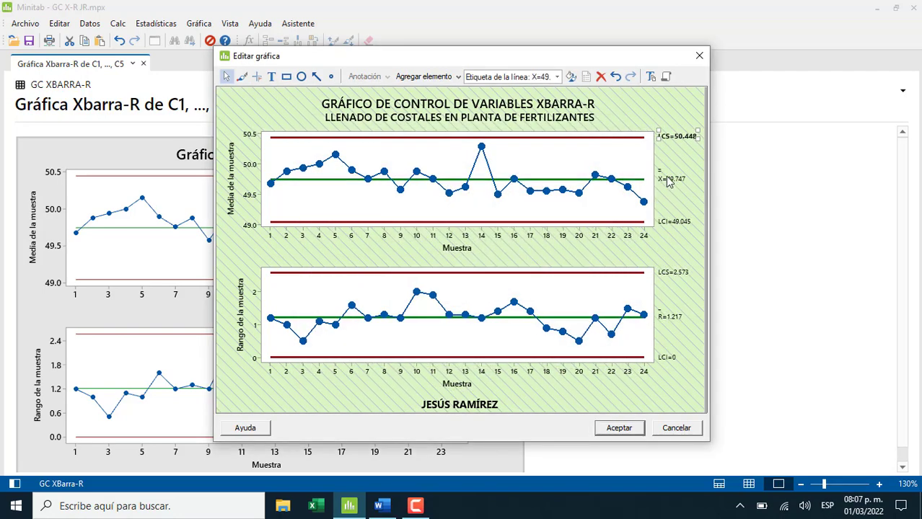
{"action": "left_click", "coordinate": [461, 186]}
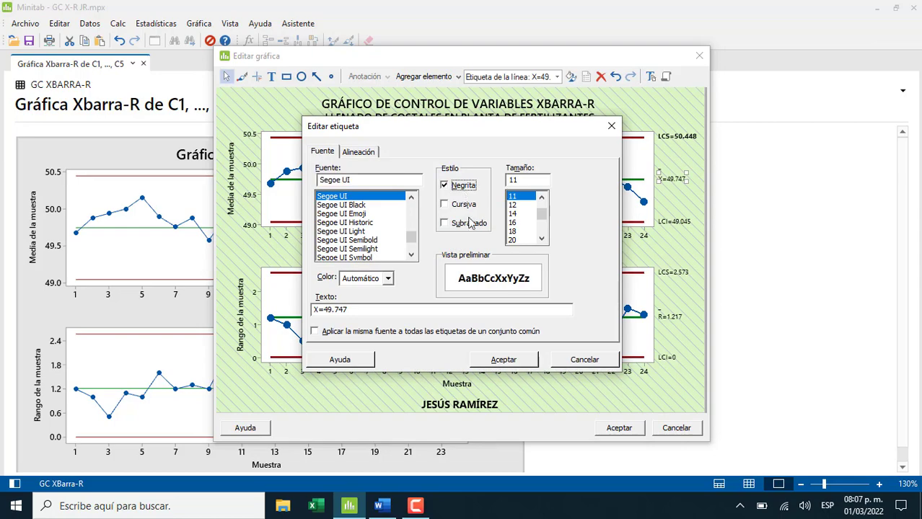
{"action": "left_click", "coordinate": [505, 359]}
{"action": "left_click", "coordinate": [676, 223]}
{"action": "double_click", "coordinate": [676, 224]}
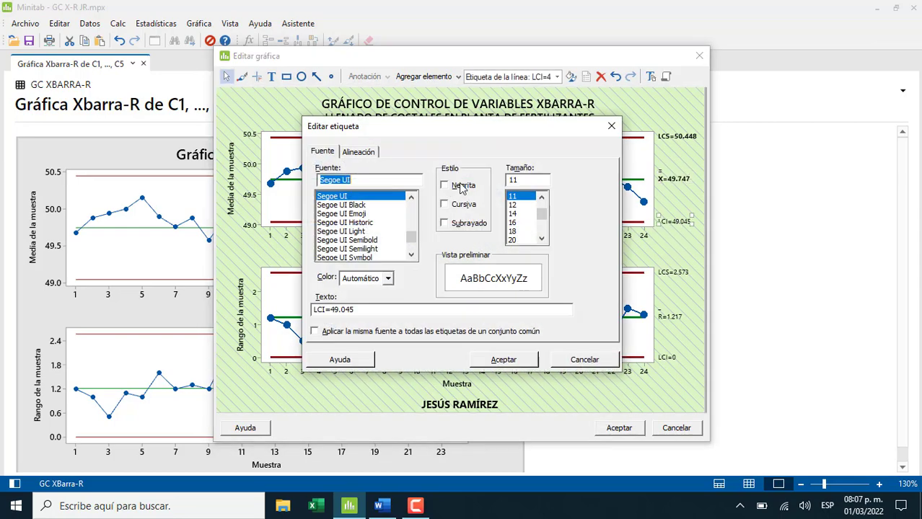
{"action": "left_click", "coordinate": [462, 186]}
{"action": "left_click", "coordinate": [504, 360]}
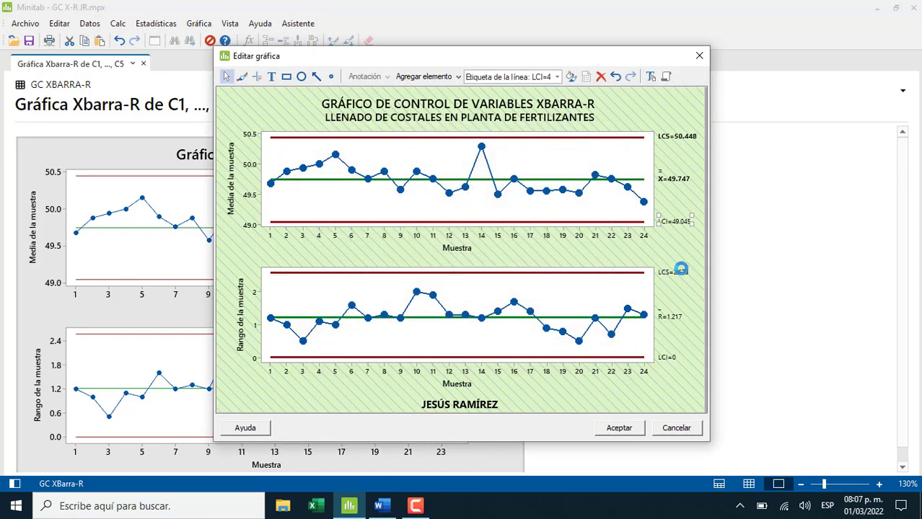
Make the upper control limit label and the centre line label of the range chart bold
{"action": "left_click", "coordinate": [667, 272]}
{"action": "double_click", "coordinate": [667, 272]}
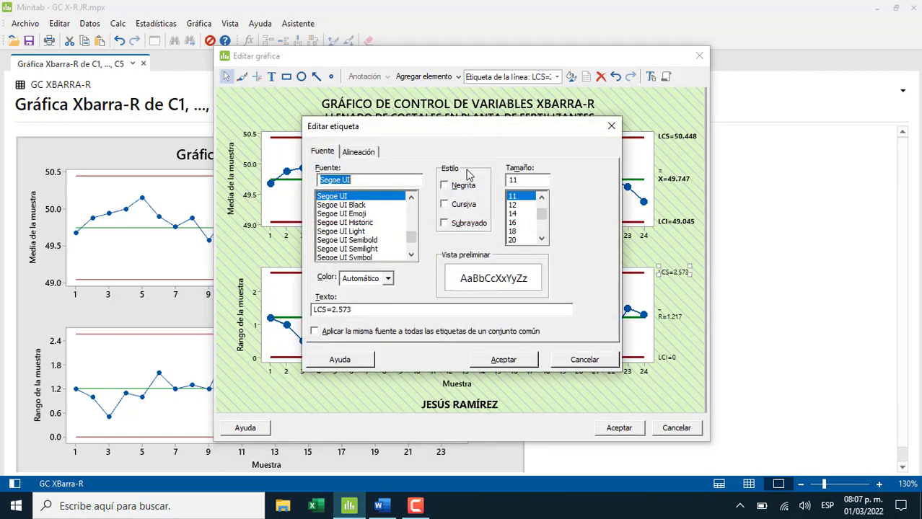
{"action": "left_click", "coordinate": [462, 186]}
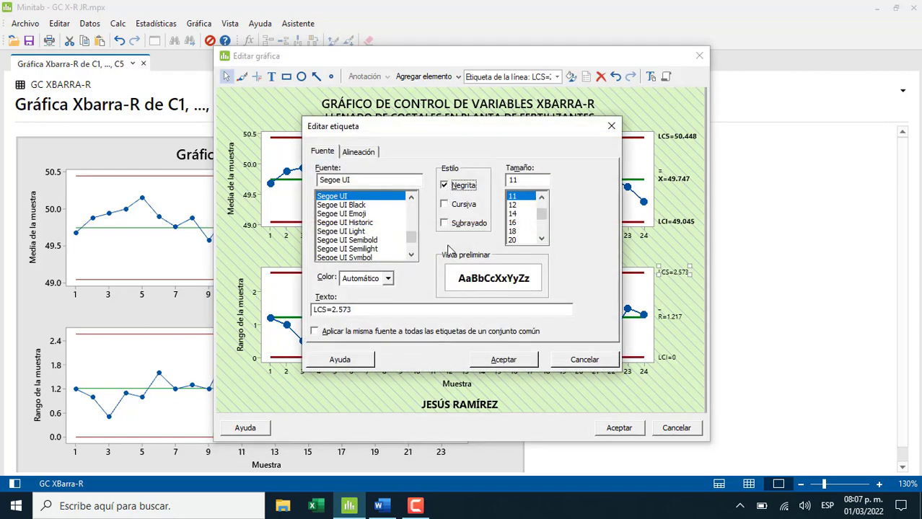
{"action": "left_click", "coordinate": [505, 360]}
{"action": "left_click", "coordinate": [672, 318]}
{"action": "double_click", "coordinate": [672, 317]}
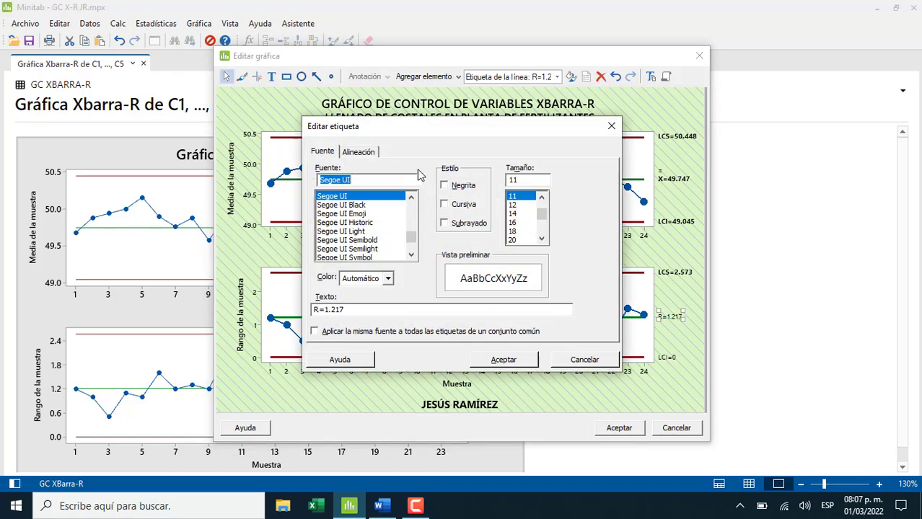
{"action": "left_click", "coordinate": [446, 187]}
{"action": "left_click", "coordinate": [505, 360]}
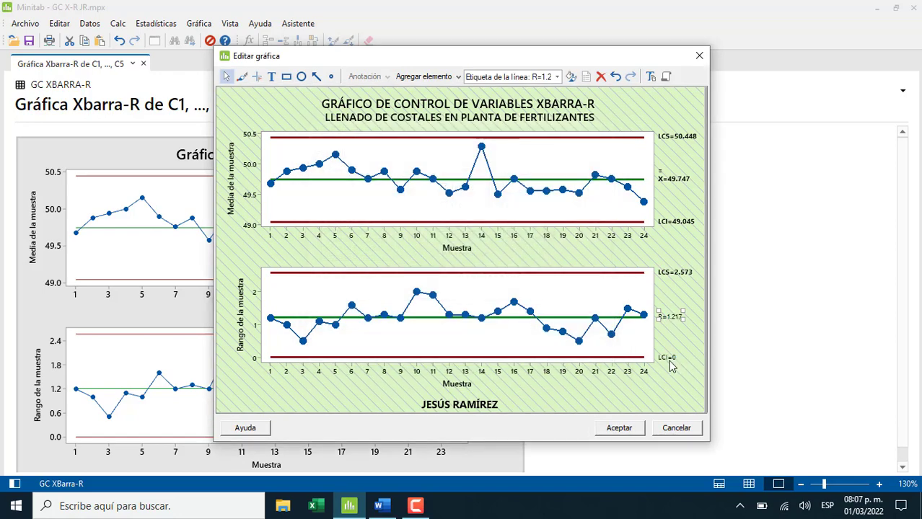
Make the lower control limit label of the range chart bold and apply all graph edits to the report
{"action": "left_click", "coordinate": [667, 358]}
{"action": "double_click", "coordinate": [667, 358]}
{"action": "left_click", "coordinate": [462, 185]}
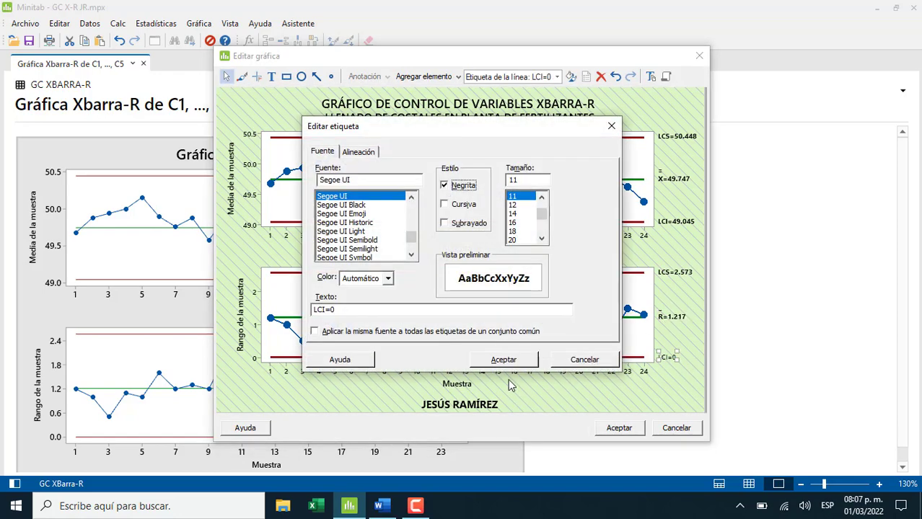
{"action": "left_click", "coordinate": [505, 360]}
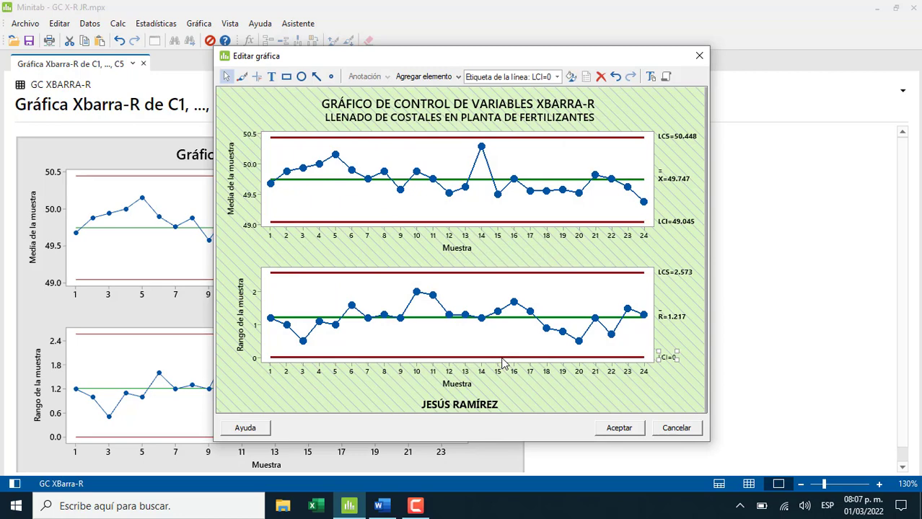
{"action": "left_click", "coordinate": [626, 429]}
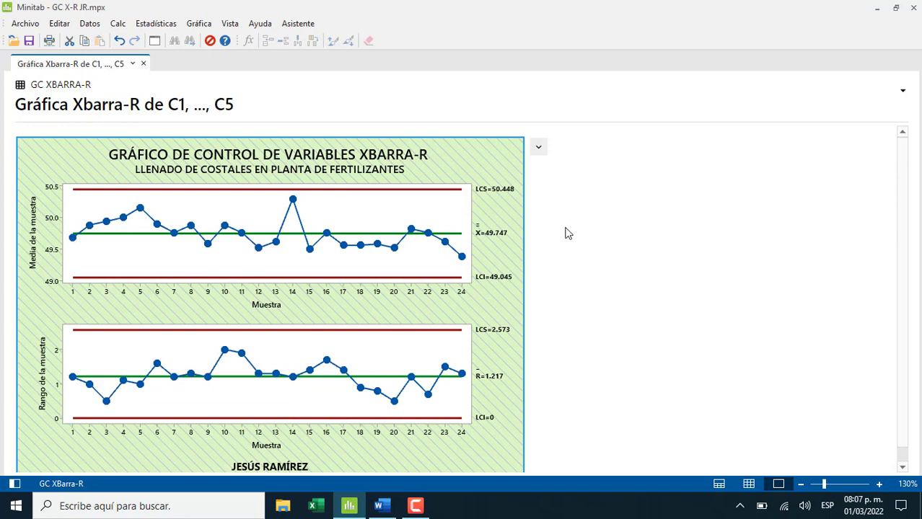
Enlarge the report to 140% and examine the control limits and centre lines of both finished charts
{"action": "scroll", "coordinate": [567, 233], "scroll_direction": "down", "scroll_amount": 1}
{"action": "scroll", "coordinate": [577, 237], "scroll_direction": "up", "scroll_amount": 1}
{"action": "left_click", "coordinate": [878, 484]}
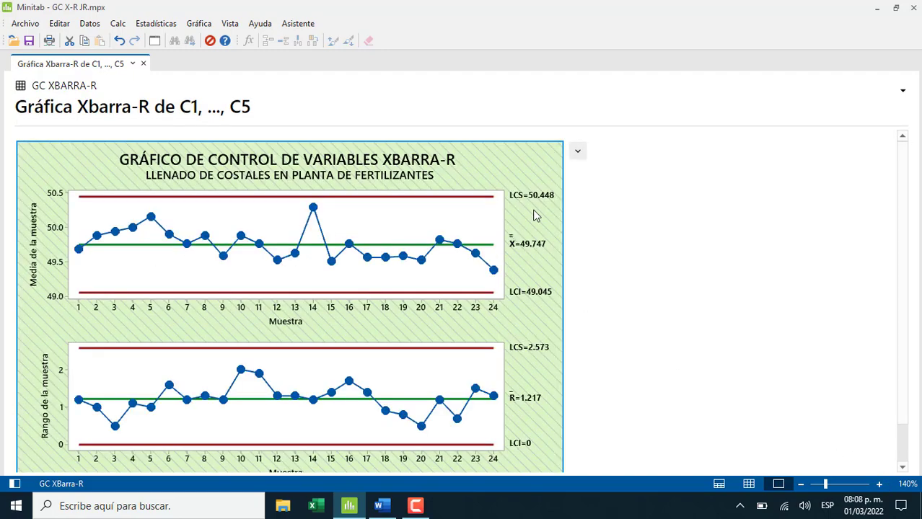
{"action": "scroll", "coordinate": [551, 205], "scroll_direction": "down", "scroll_amount": 1}
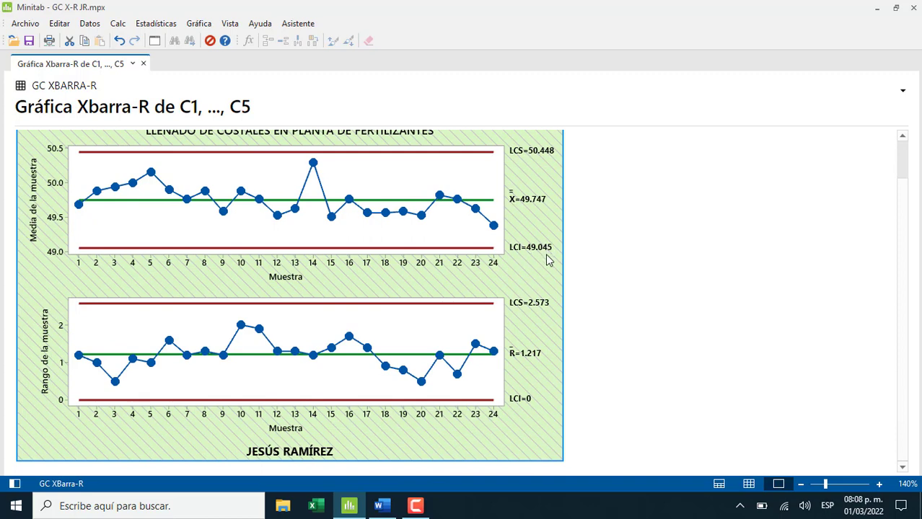
{"action": "scroll", "coordinate": [577, 323], "scroll_direction": "up", "scroll_amount": 1}
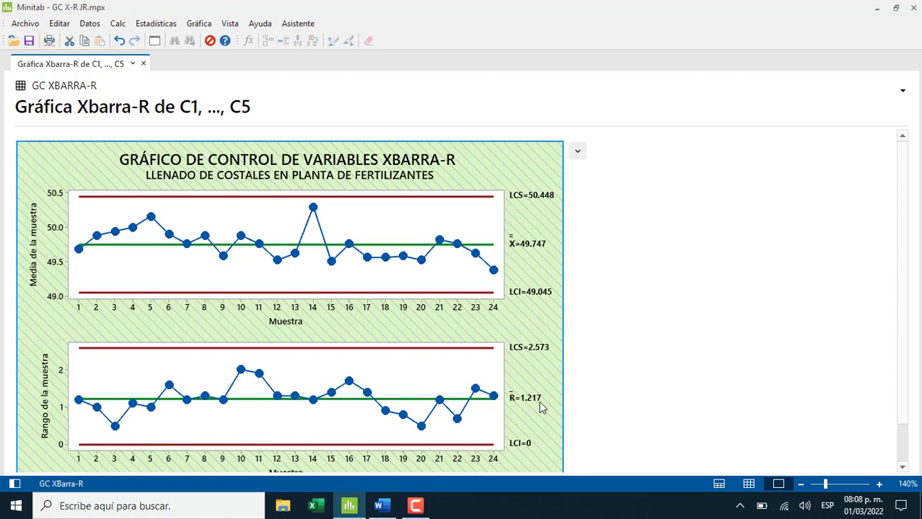
Switch to the Word document Gráfico de Control X-R JR and bring the Medidas de Desempeño row of its table into view
{"action": "left_click", "coordinate": [381, 507]}
{"action": "mouse_move", "coordinate": [320, 8]}
{"action": "left_mouse_down"}
{"action": "mouse_move", "coordinate": [552, 47]}
{"action": "mouse_move", "coordinate": [758, 33]}
{"action": "left_mouse_up"}
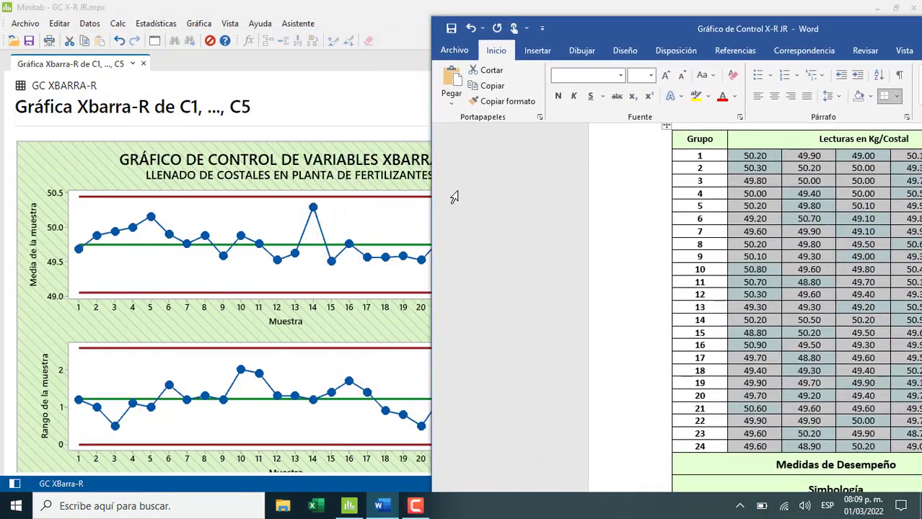
{"action": "left_click_drag", "start_coordinate": [431, 201], "coordinate": [690, 201]}
{"action": "left_click_drag", "start_coordinate": [843, 27], "coordinate": [540, 10]}
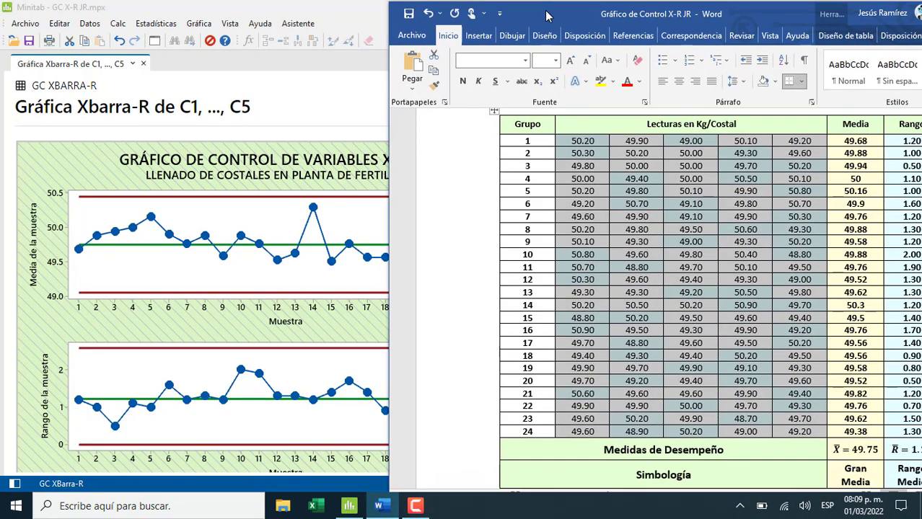
{"action": "scroll", "coordinate": [552, 444], "scroll_direction": "down", "scroll_amount": 1}
{"action": "double_click", "coordinate": [577, 11]}
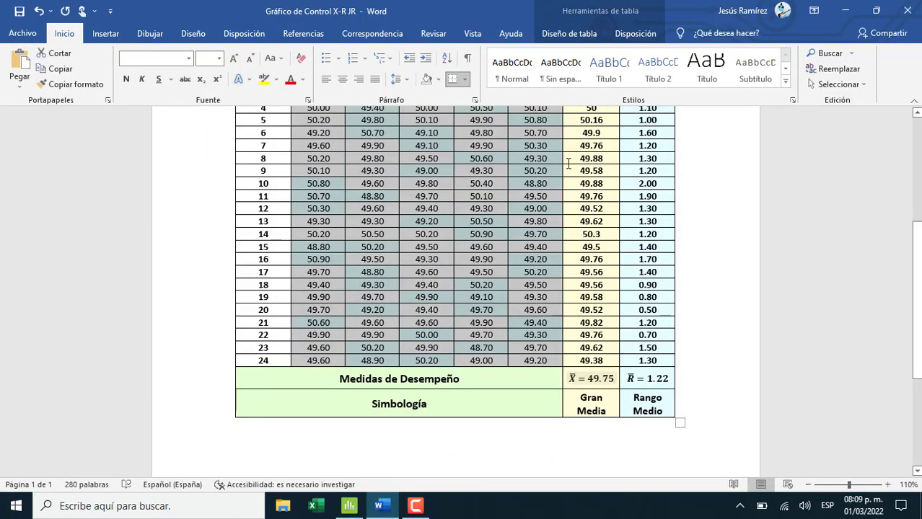
Place a narrowed Word window beside the Minitab chart to compare the table's Gran Media and Rango Medio with the centre lines
{"action": "left_click_drag", "start_coordinate": [438, 20], "coordinate": [659, 40]}
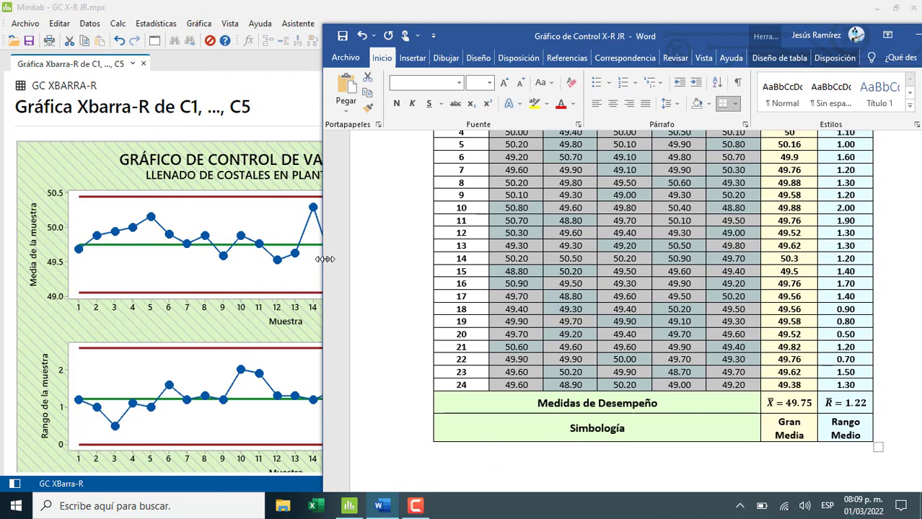
{"action": "left_click_drag", "start_coordinate": [322, 257], "coordinate": [743, 244]}
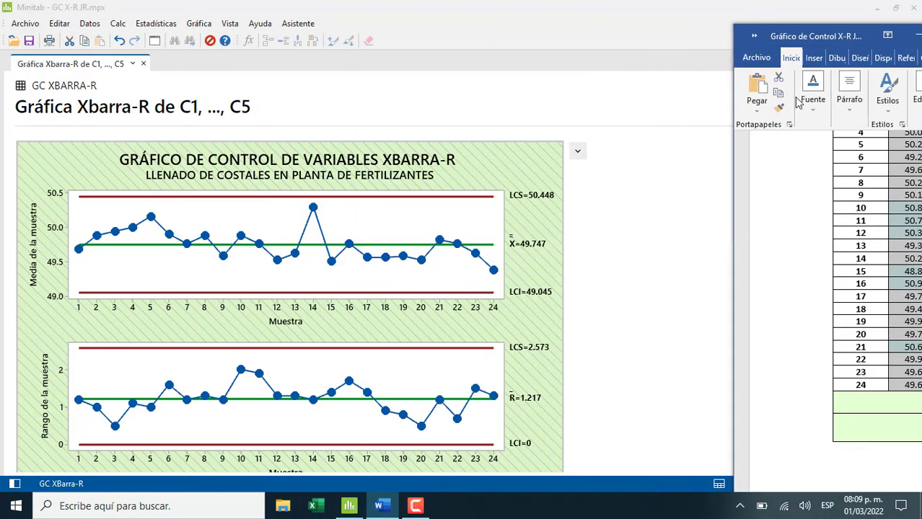
{"action": "left_click_drag", "start_coordinate": [798, 43], "coordinate": [621, 23]}
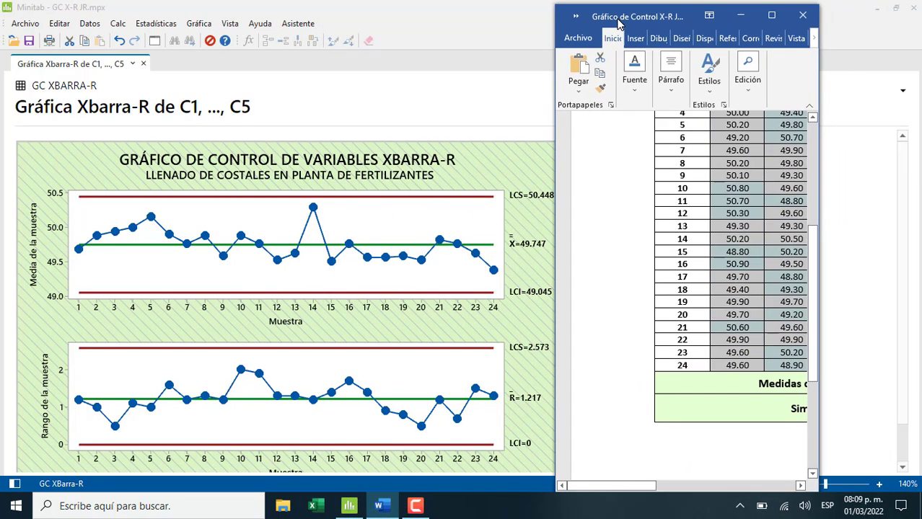
{"action": "left_click_drag", "start_coordinate": [819, 190], "coordinate": [912, 190]}
{"action": "left_click", "coordinate": [802, 411]}
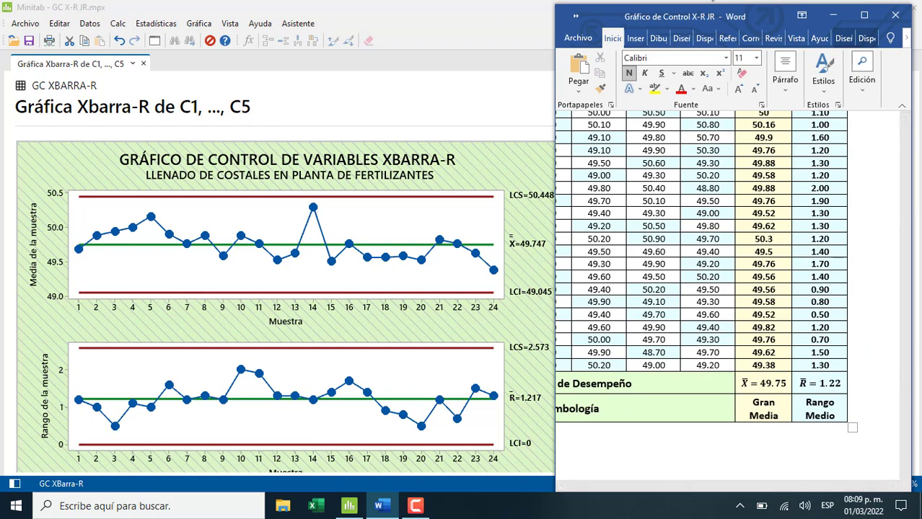
Move Word clear of the chart labels, check the table's Gran Media and Rango Medio against both centre lines, and minimize Word
{"action": "left_click_drag", "start_coordinate": [714, 20], "coordinate": [737, 18]}
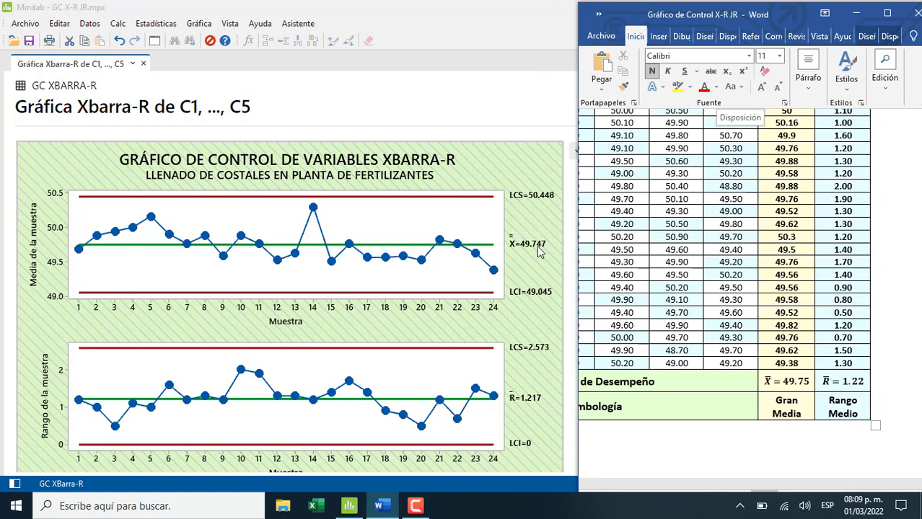
{"action": "left_click", "coordinate": [785, 381]}
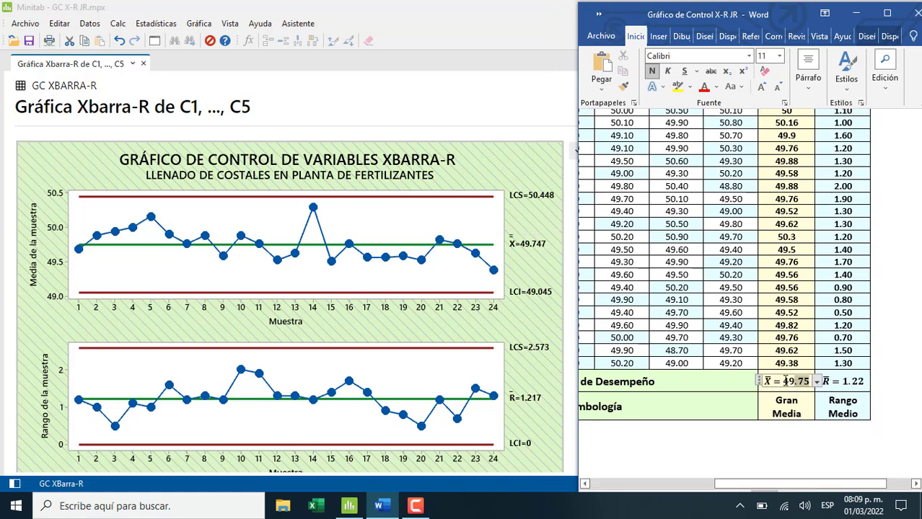
{"action": "left_click", "coordinate": [802, 414]}
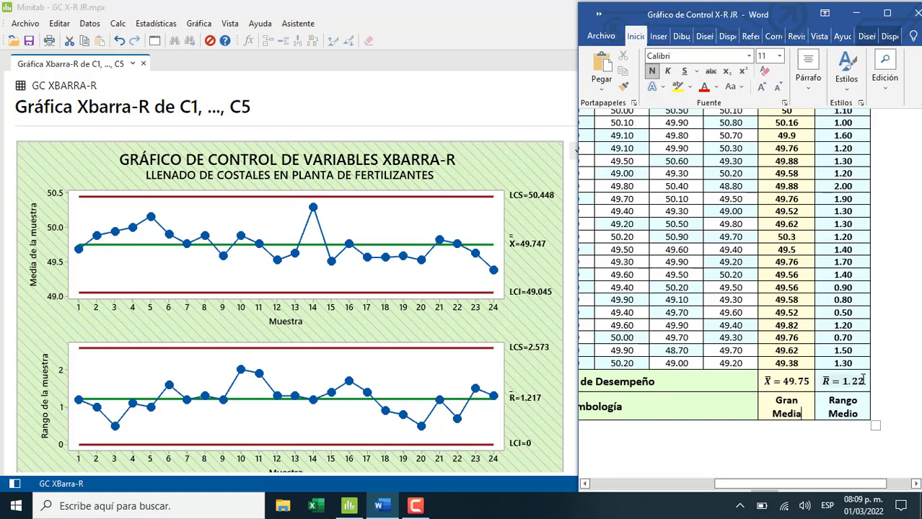
{"action": "mouse_move", "coordinate": [863, 380]}
{"action": "left_mouse_down"}
{"action": "mouse_move", "coordinate": [825, 376]}
{"action": "mouse_move", "coordinate": [845, 381]}
{"action": "left_mouse_up"}
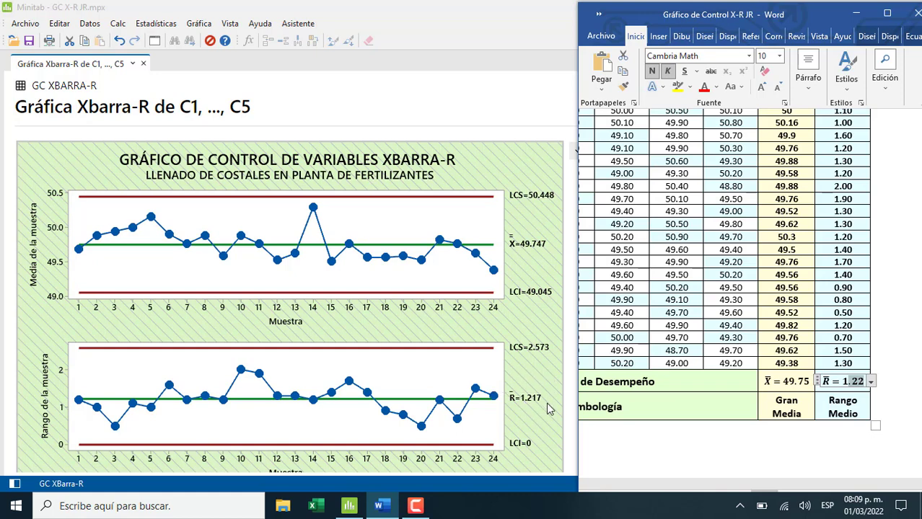
{"action": "left_click", "coordinate": [861, 384]}
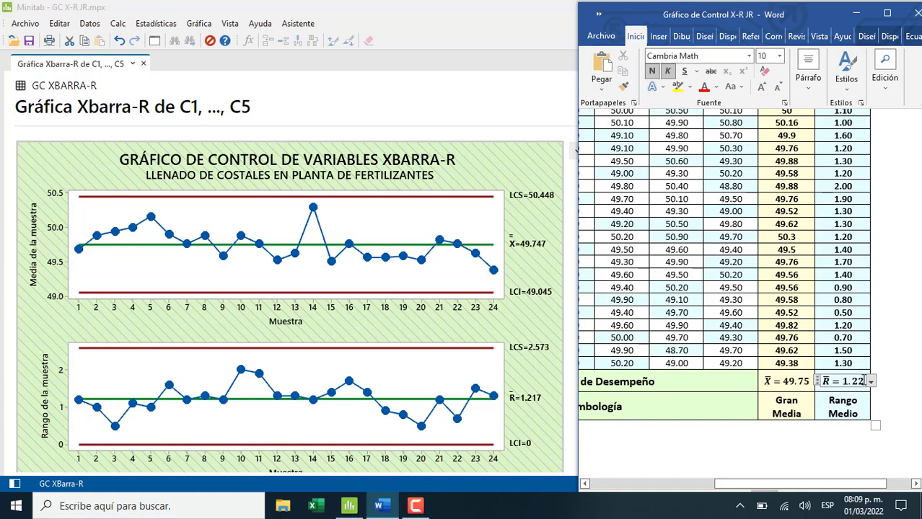
{"action": "left_click_drag", "start_coordinate": [863, 383], "coordinate": [823, 382]}
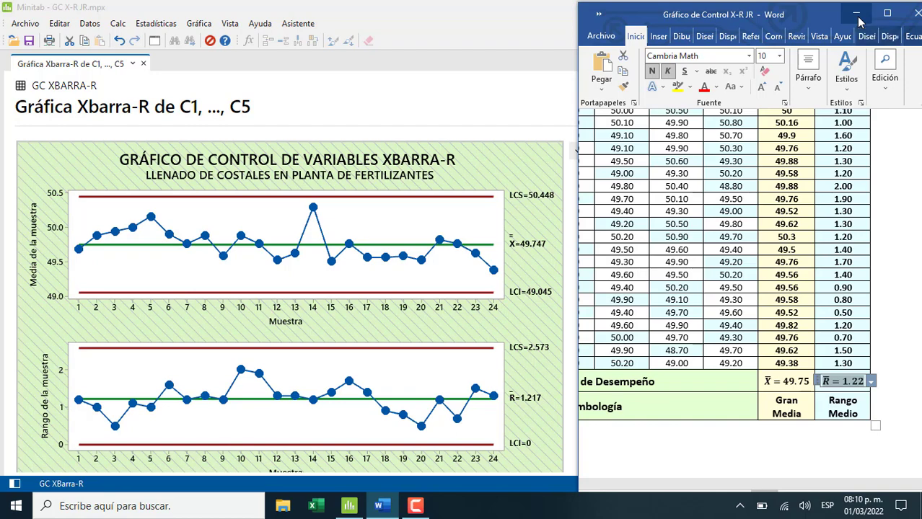
{"action": "left_click", "coordinate": [857, 22]}
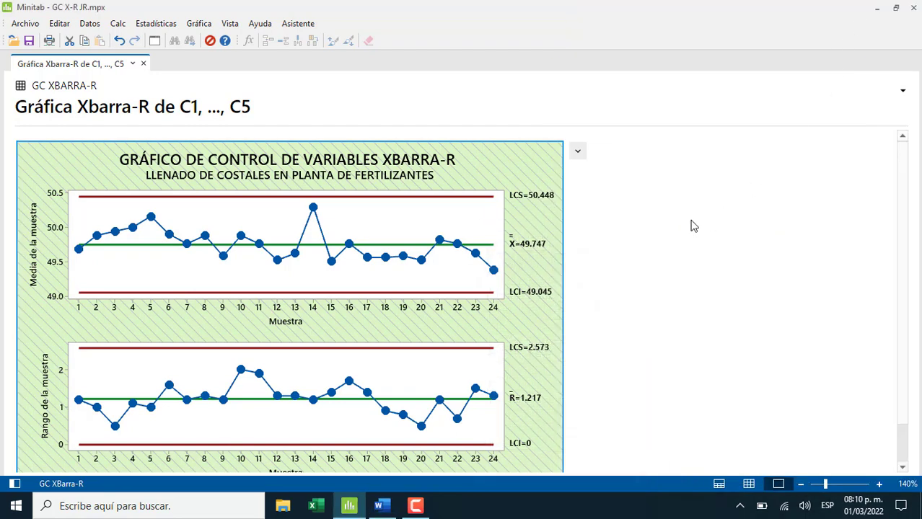
Examine the sample points of the mean and range charts against their control limits, and finish with the report at 130% zoom
{"action": "scroll", "coordinate": [624, 220], "scroll_direction": "down", "scroll_amount": 1}
{"action": "scroll", "coordinate": [649, 214], "scroll_direction": "up", "scroll_amount": 1}
{"action": "left_click", "coordinate": [801, 484]}
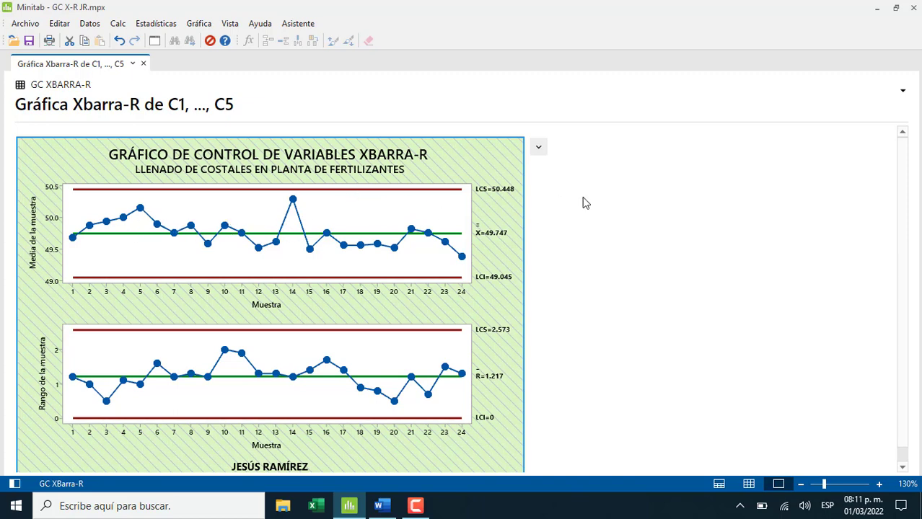
{"action": "left_click", "coordinate": [879, 485]}
{"action": "scroll", "coordinate": [576, 257], "scroll_direction": "down", "scroll_amount": 1}
{"action": "scroll", "coordinate": [571, 251], "scroll_direction": "up", "scroll_amount": 1}
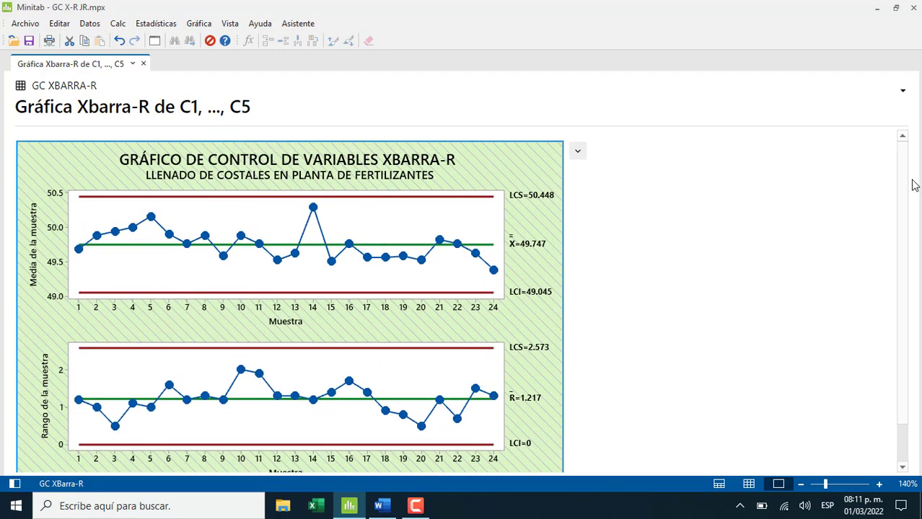
{"action": "left_click_drag", "start_coordinate": [905, 181], "coordinate": [900, 194]}
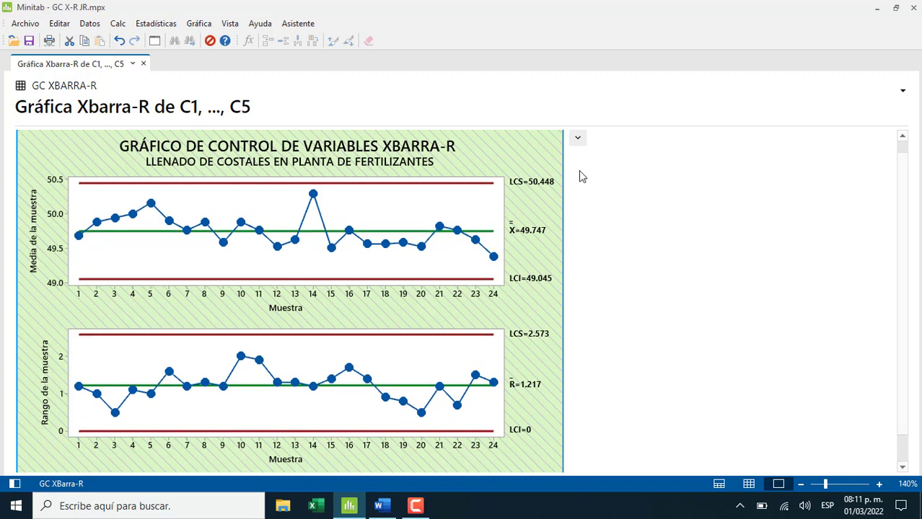
{"action": "mouse_move", "coordinate": [137, 222]}
{"action": "mouse_move", "coordinate": [311, 195]}
{"action": "mouse_move", "coordinate": [494, 261]}
{"action": "left_click", "coordinate": [799, 484]}
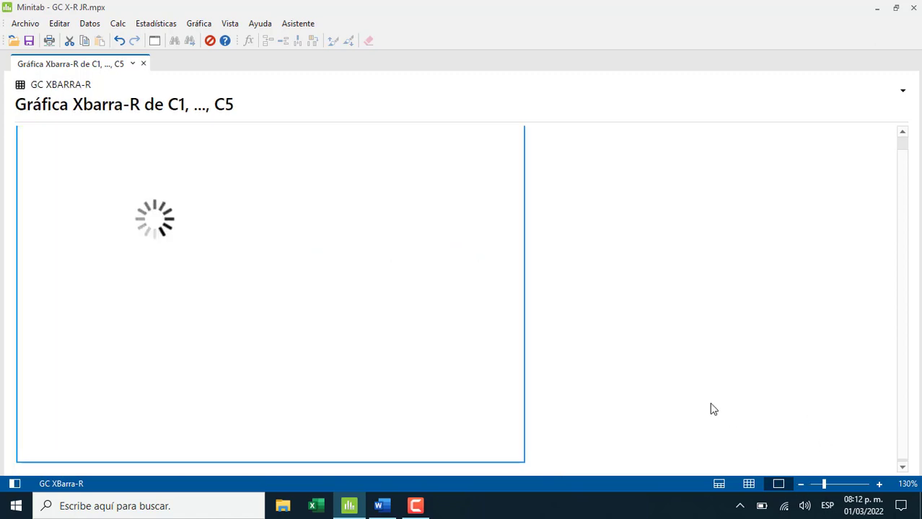